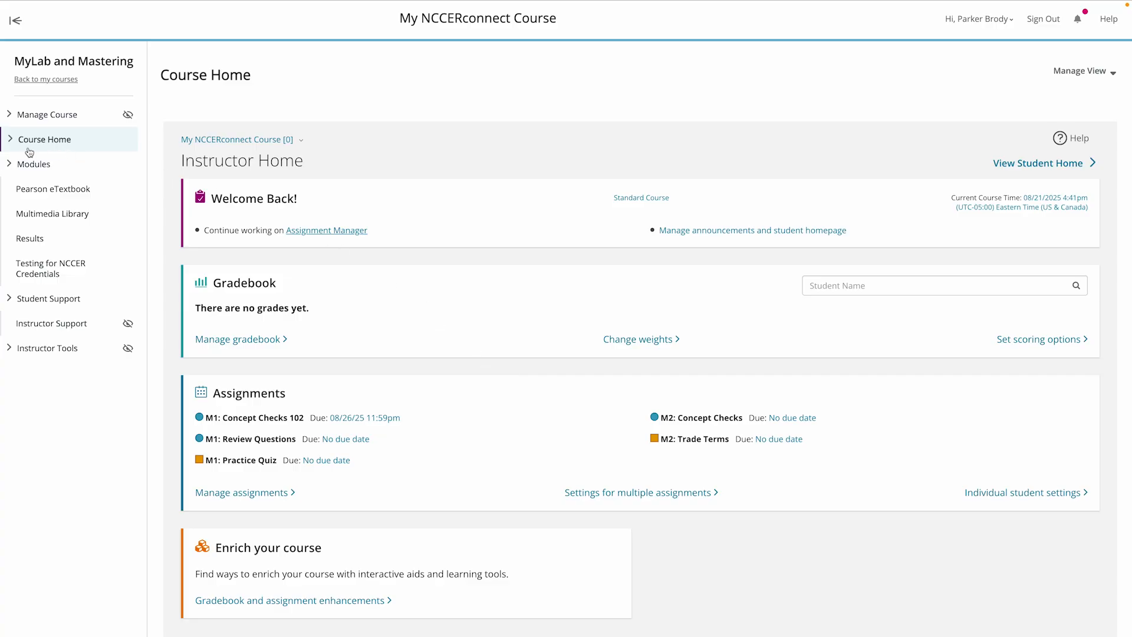
- Create a new quiz named "Quiz 1" from the course's Assignment Manager and proceed to its content selection
scroll(300, 394, "down", 1)
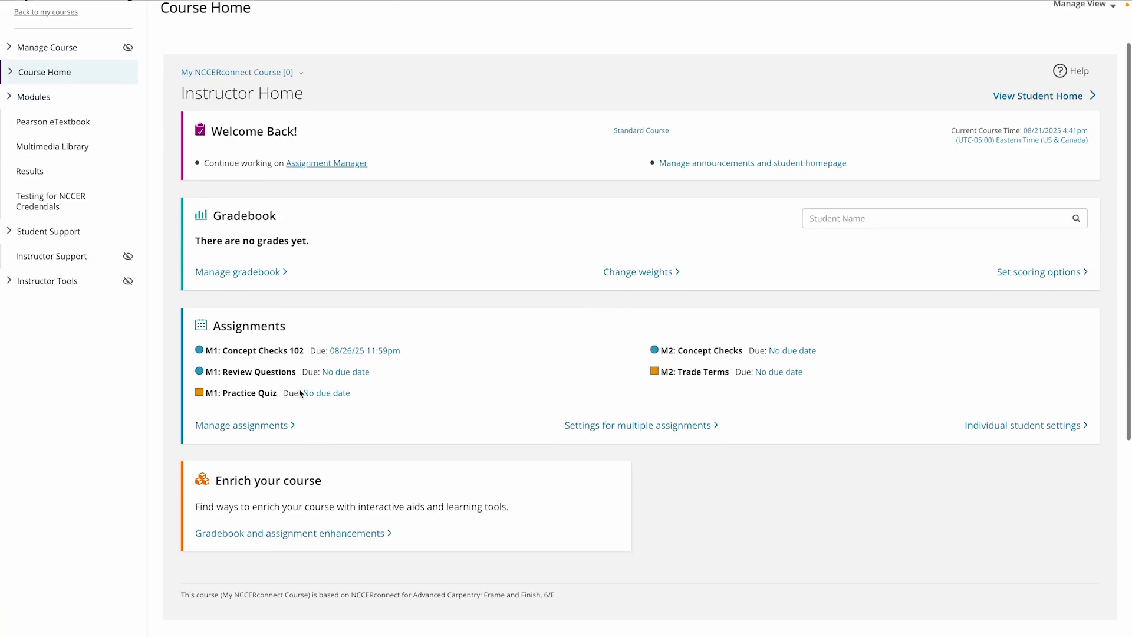
left_click(216, 426)
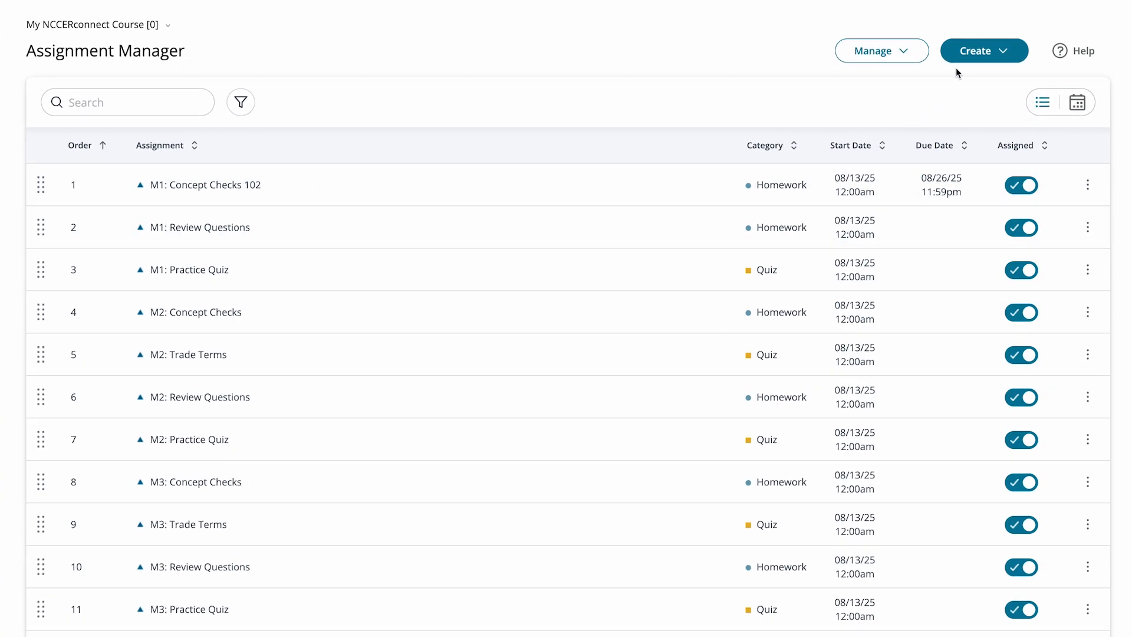
left_click(966, 59)
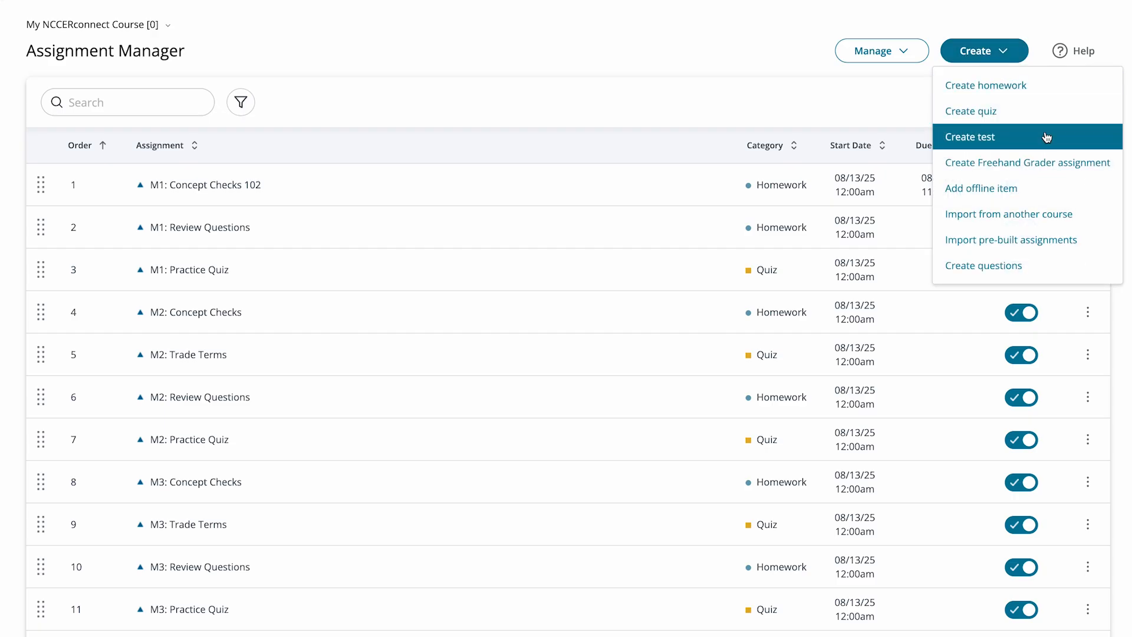
left_click(1033, 120)
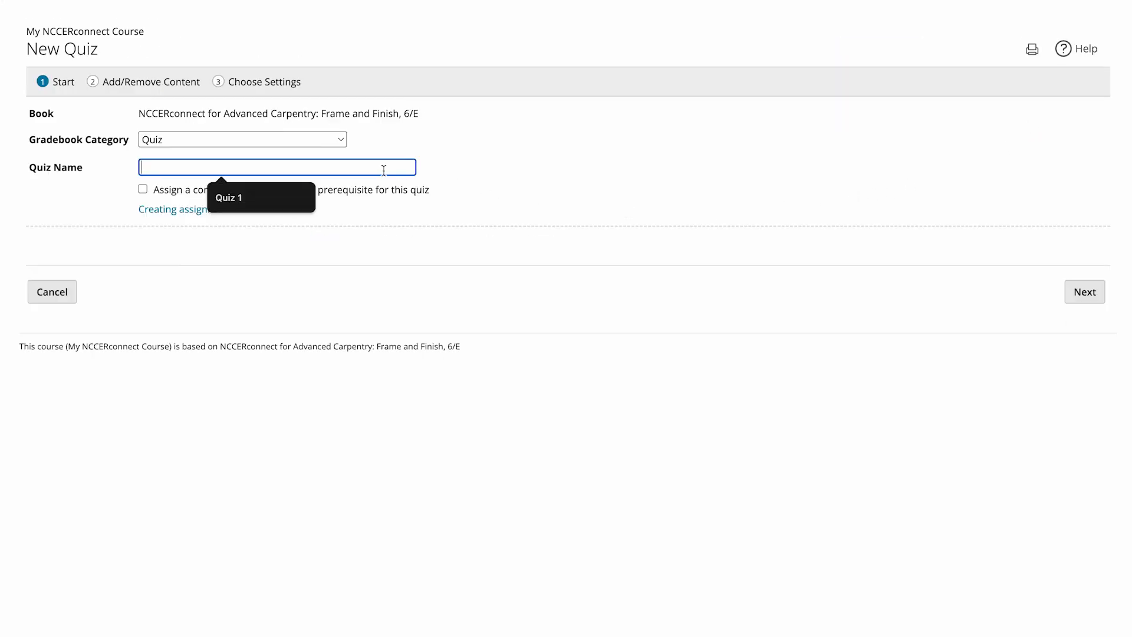
left_click(253, 198)
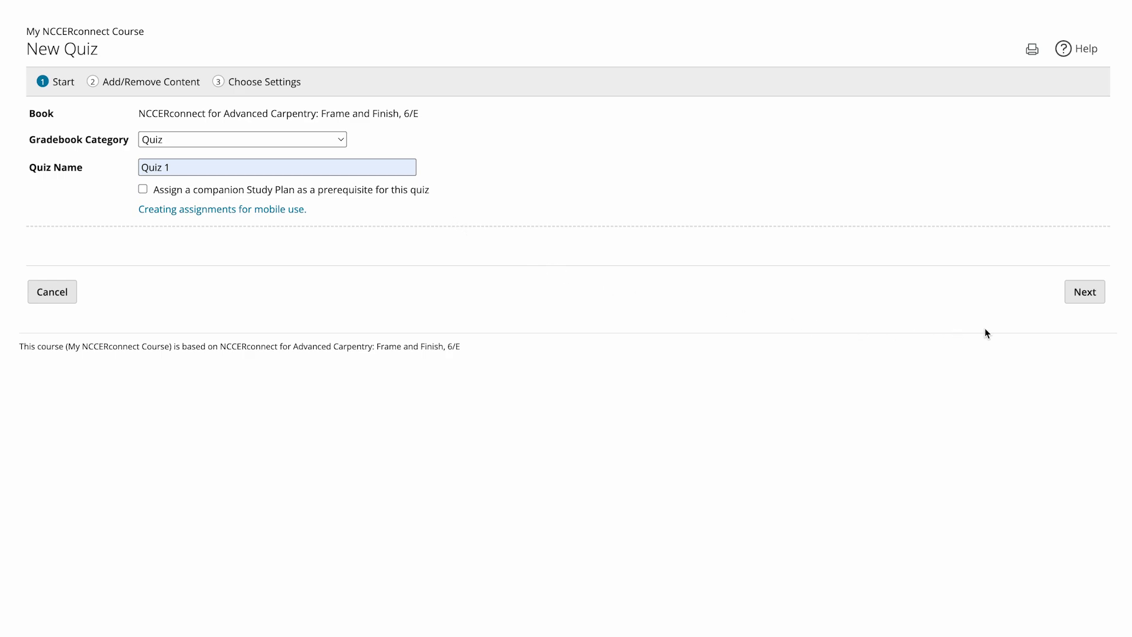
left_click(1092, 306)
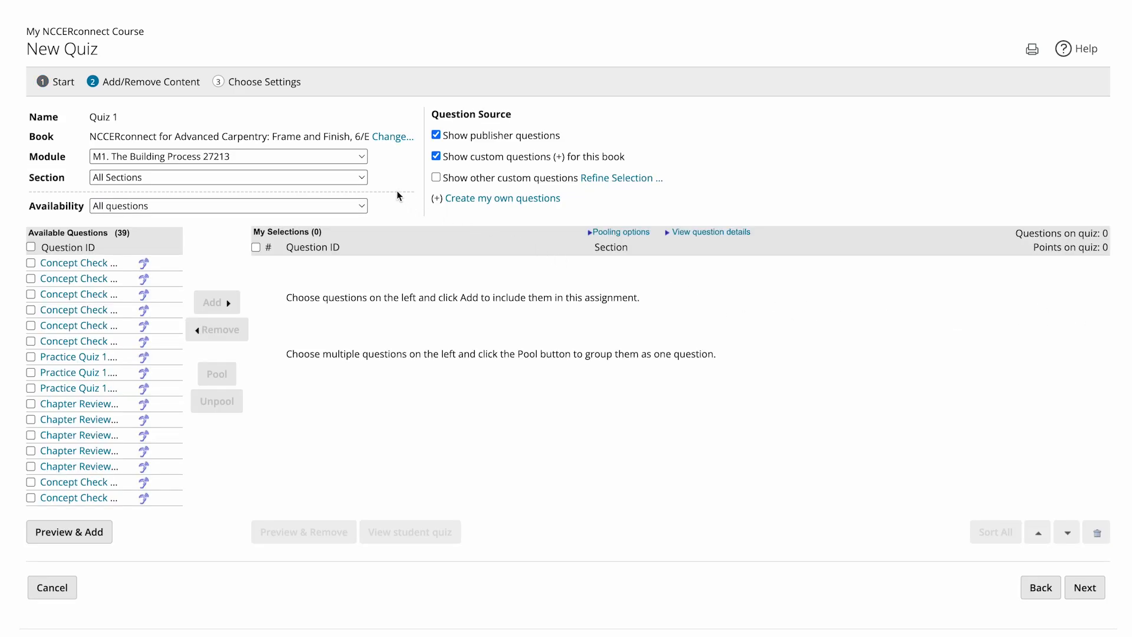
- Filter the available questions to module M2. Site Preparation 27402, Section M2.1: Setting Up and Checking Site Layout Instruments
left_click(239, 157)
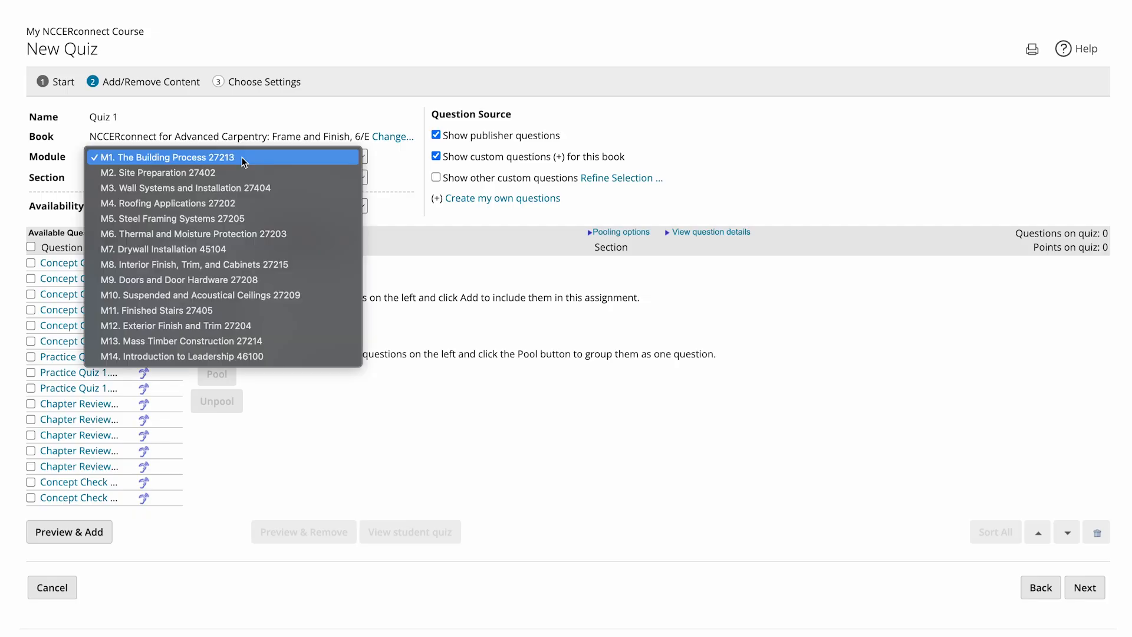
left_click(244, 172)
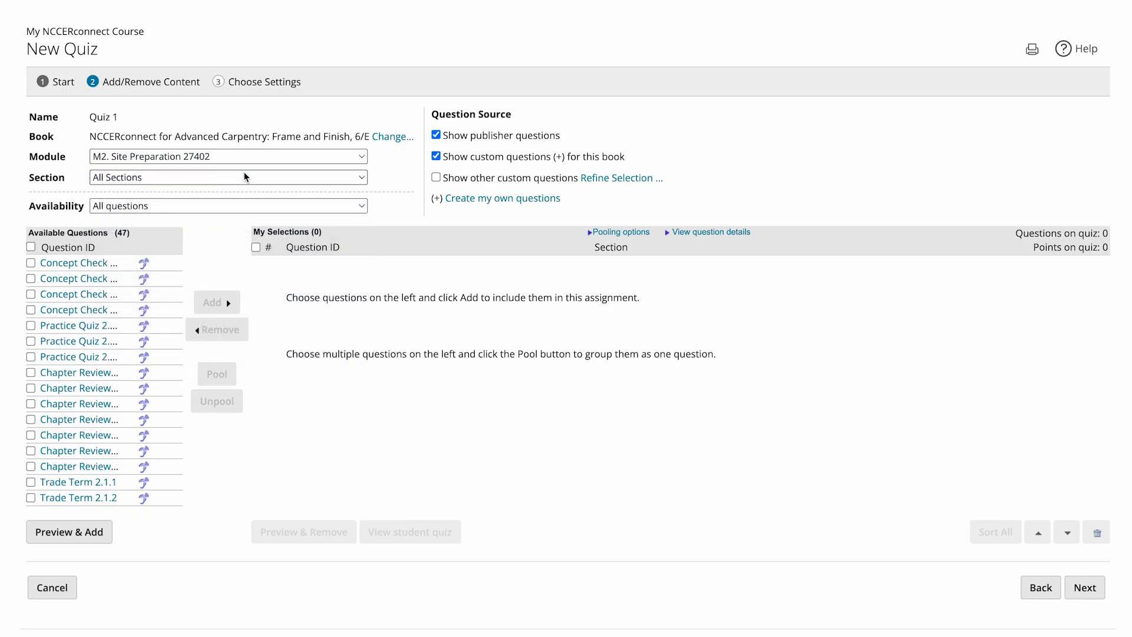
left_click(317, 176)
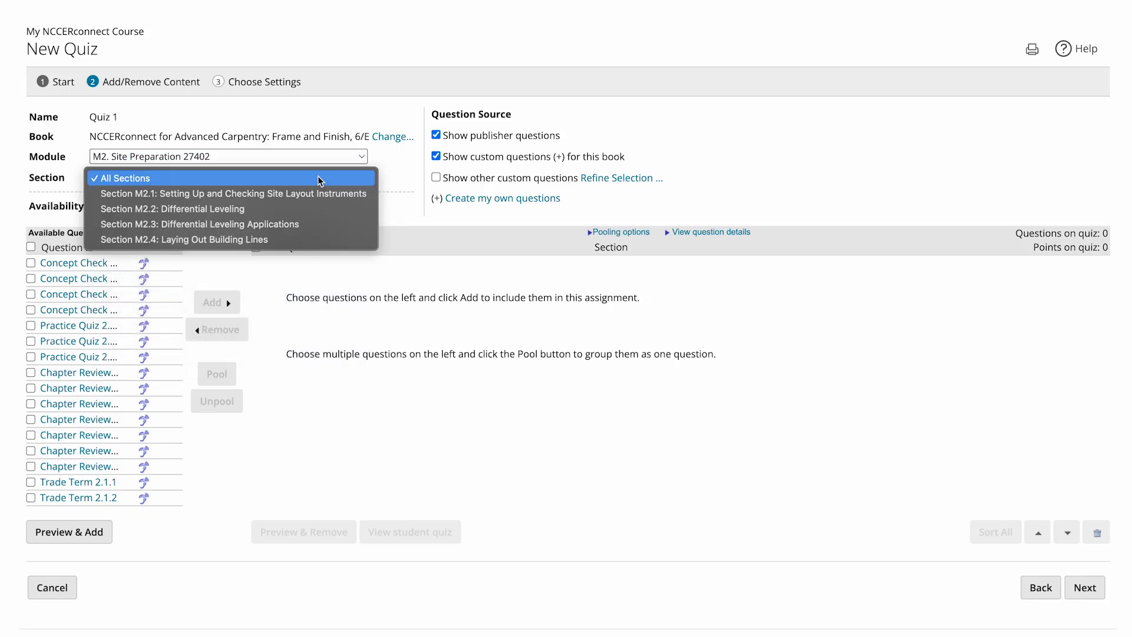
left_click(317, 193)
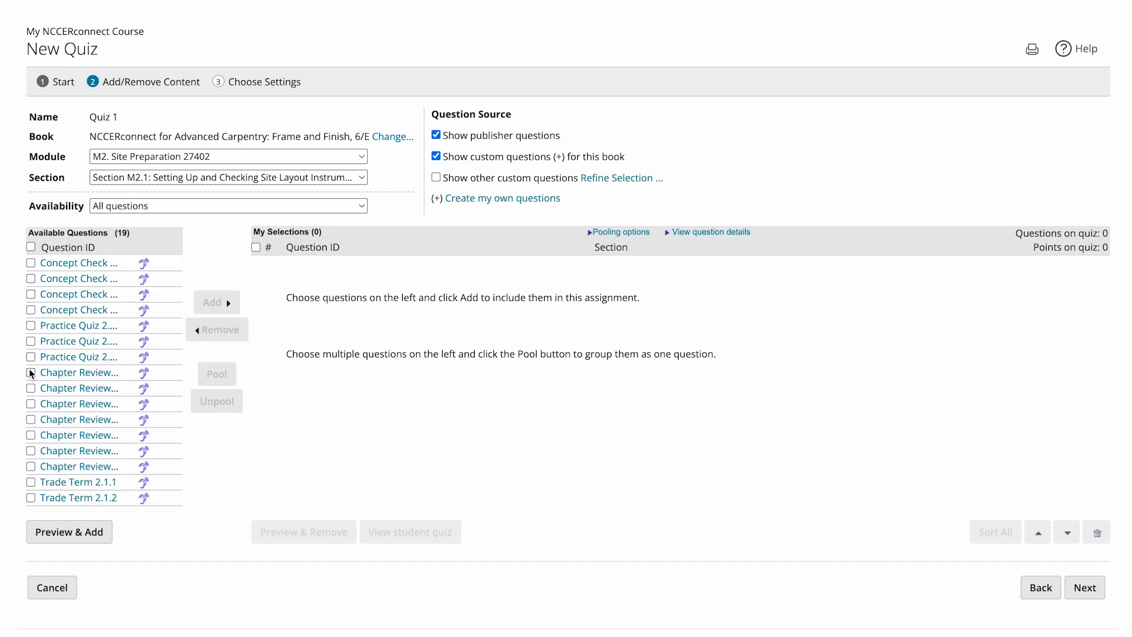
- Add questions Concept Check 2.1.3, Concept Check 2.1.4, Practice Quiz 2.1.1 and Practice Quiz 2.1.2 to the quiz
left_click(31, 294)
left_click(31, 310)
left_click(30, 325)
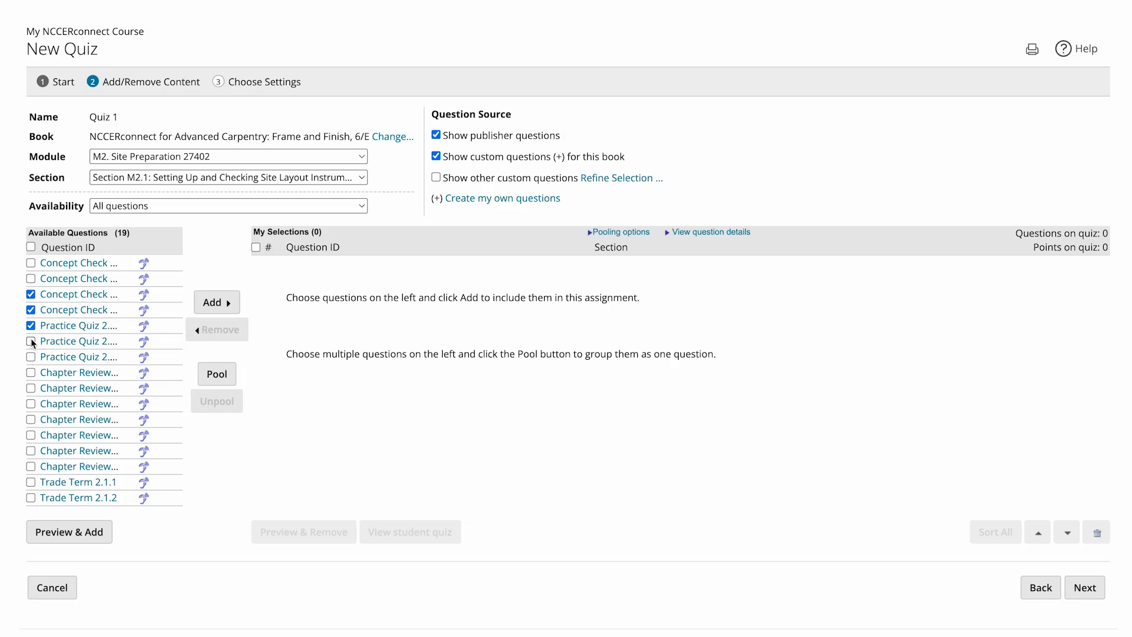
left_click(31, 341)
left_click(224, 306)
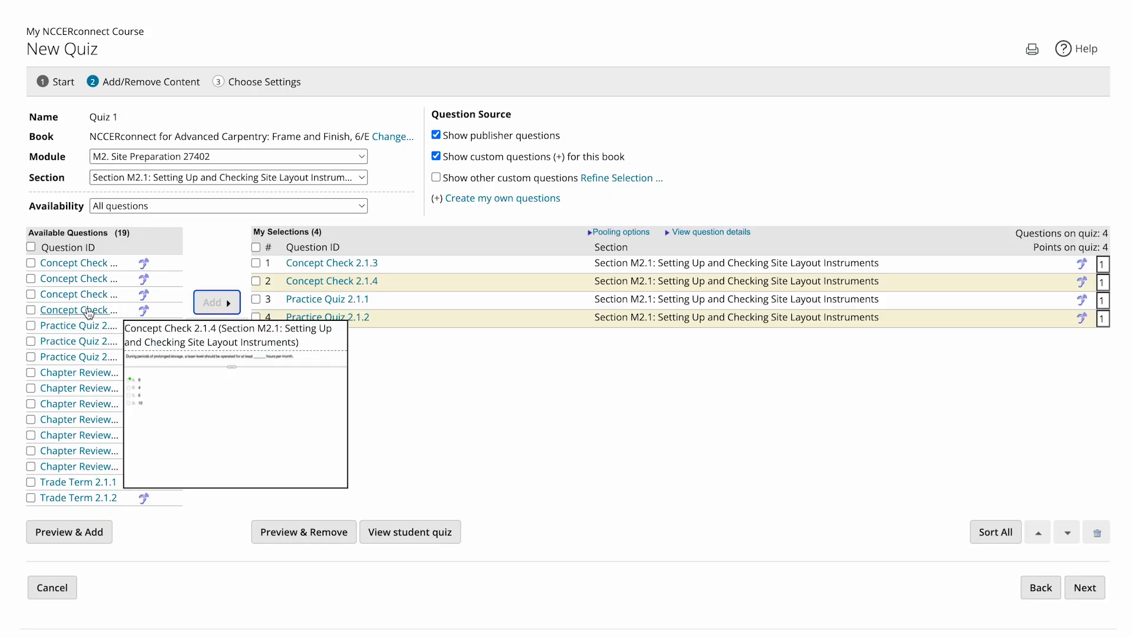
mouse_move(99, 329)
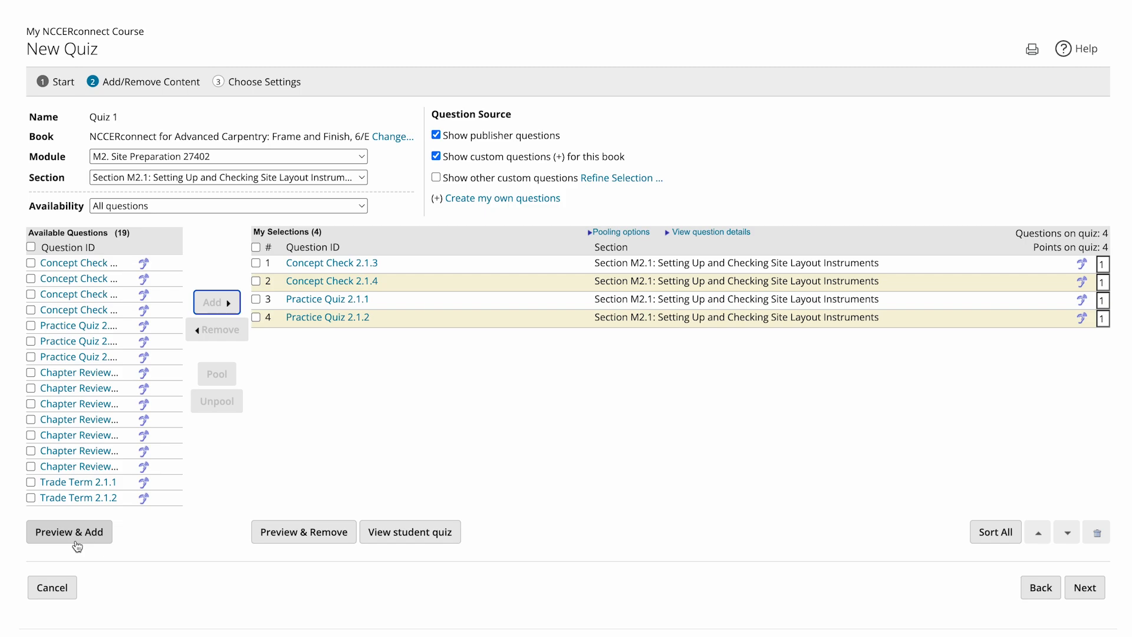
- Remove the Concept Check 2.1.3 question from the quiz selections and confirm the removal
left_click(256, 263)
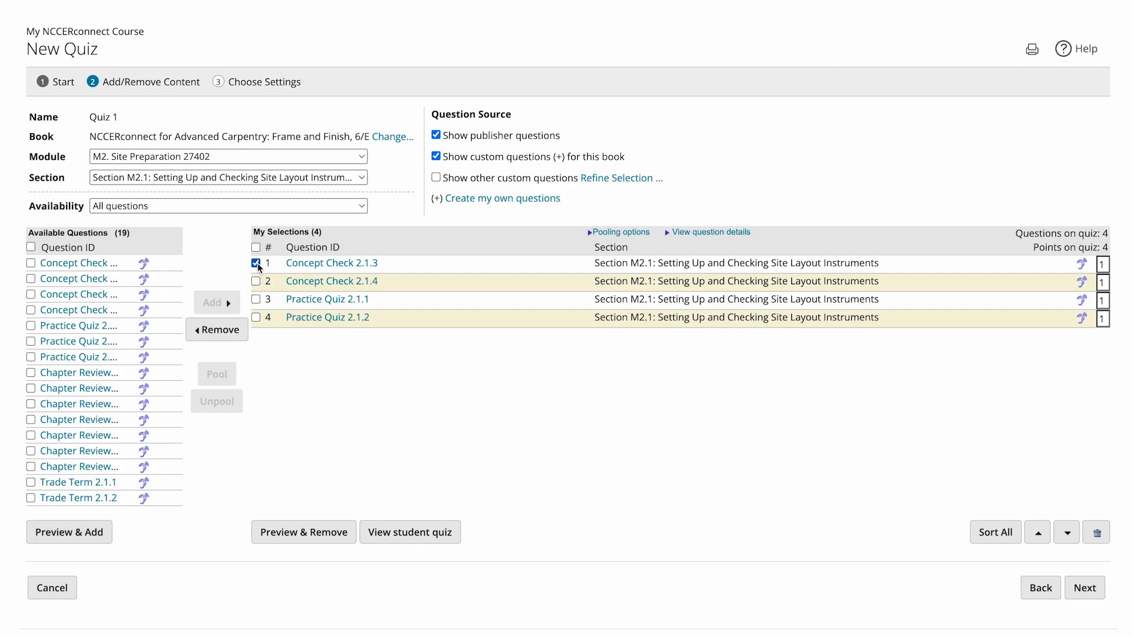
left_click(241, 335)
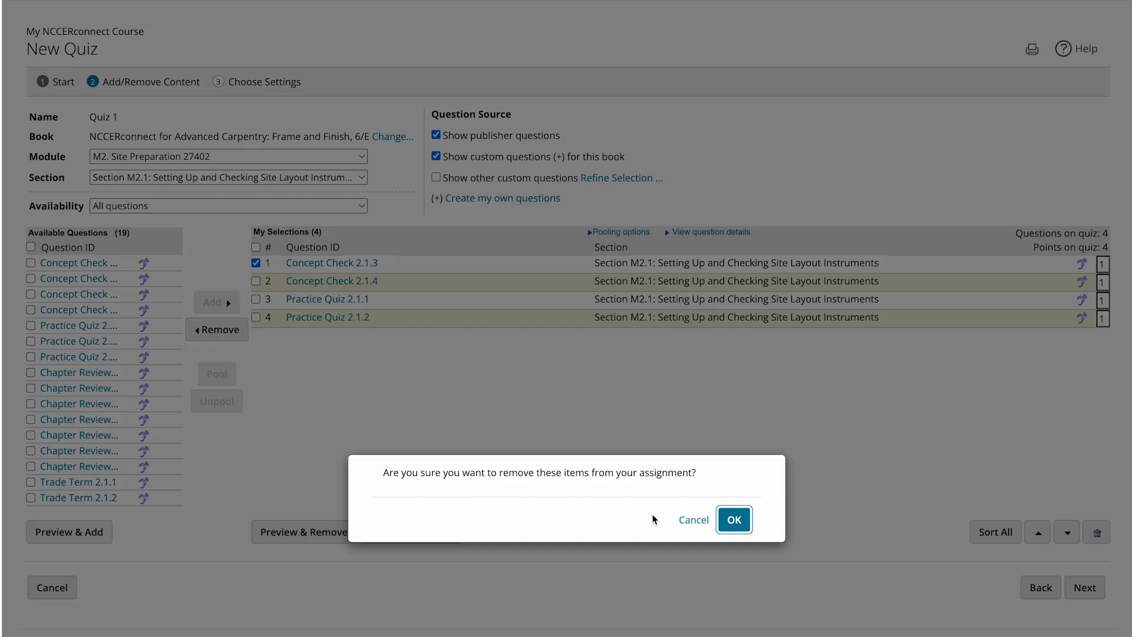
left_click(731, 519)
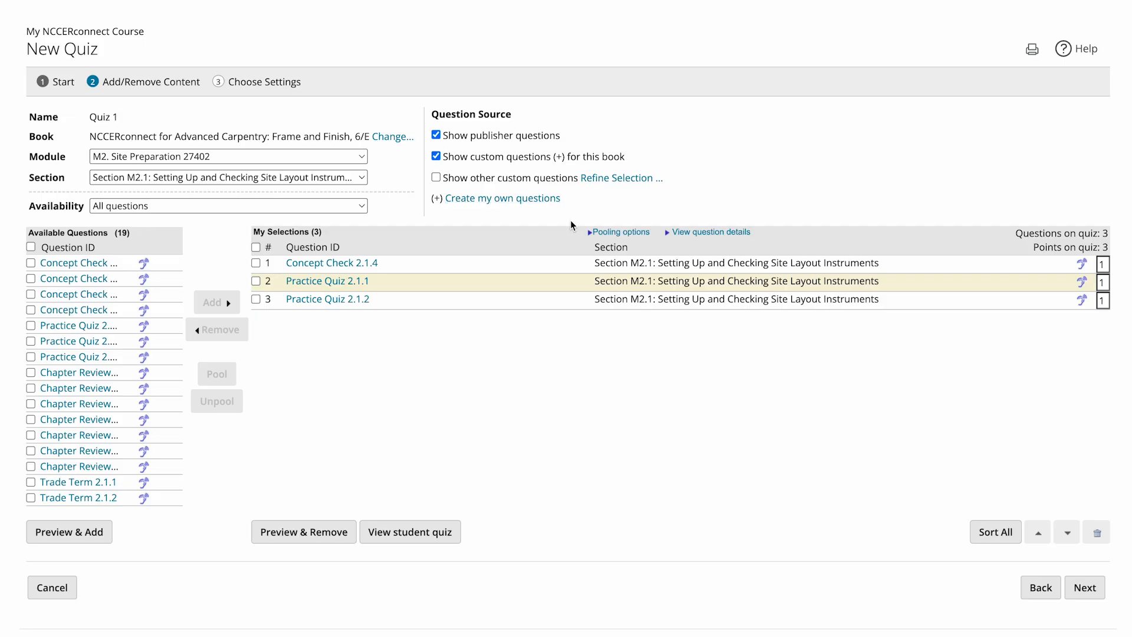
- Set the point value of the Concept Check 2.1.4 question to 2
left_click(1102, 264)
type("2")
left_click(1095, 326)
- Preview each of the selected quiz questions in turn, and return to the quiz's content selection
left_click(341, 541)
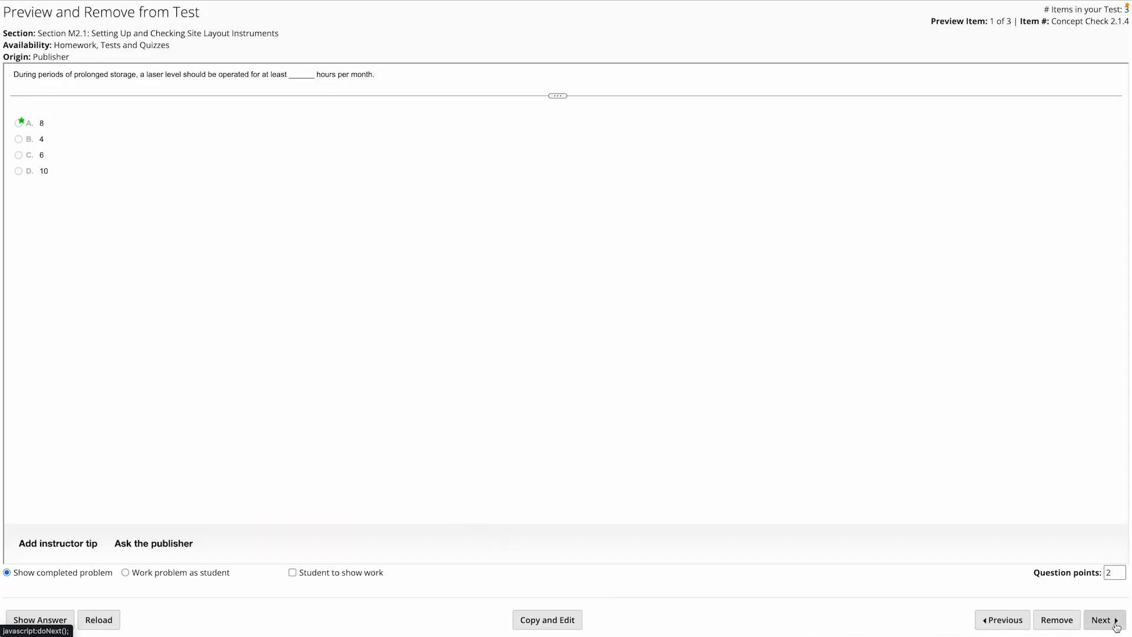
left_click(1116, 626)
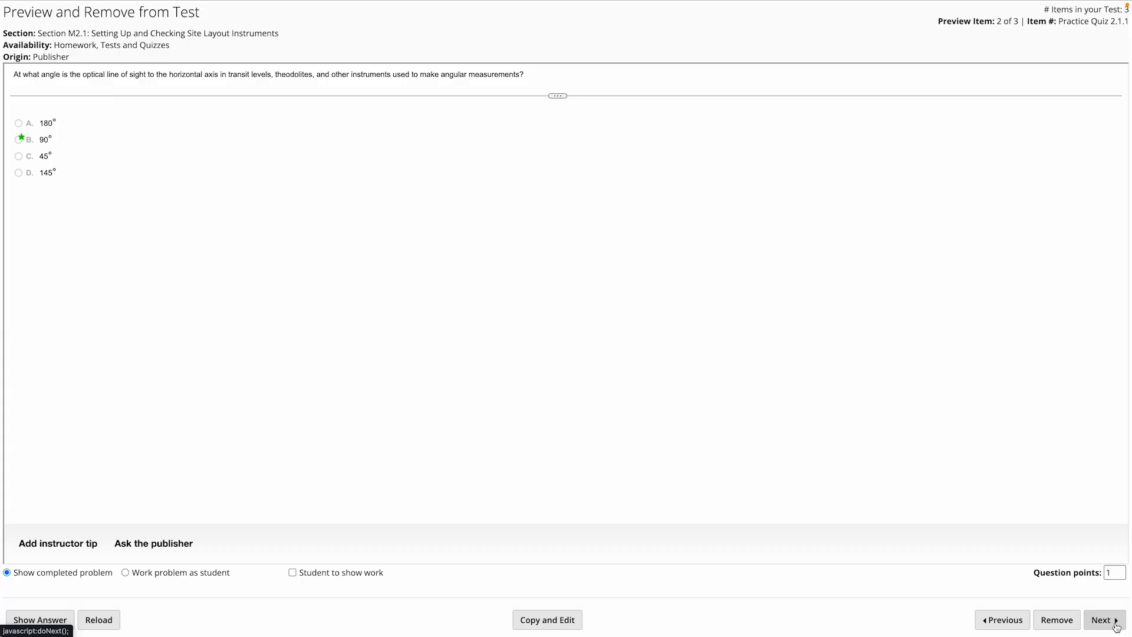
left_click(1116, 626)
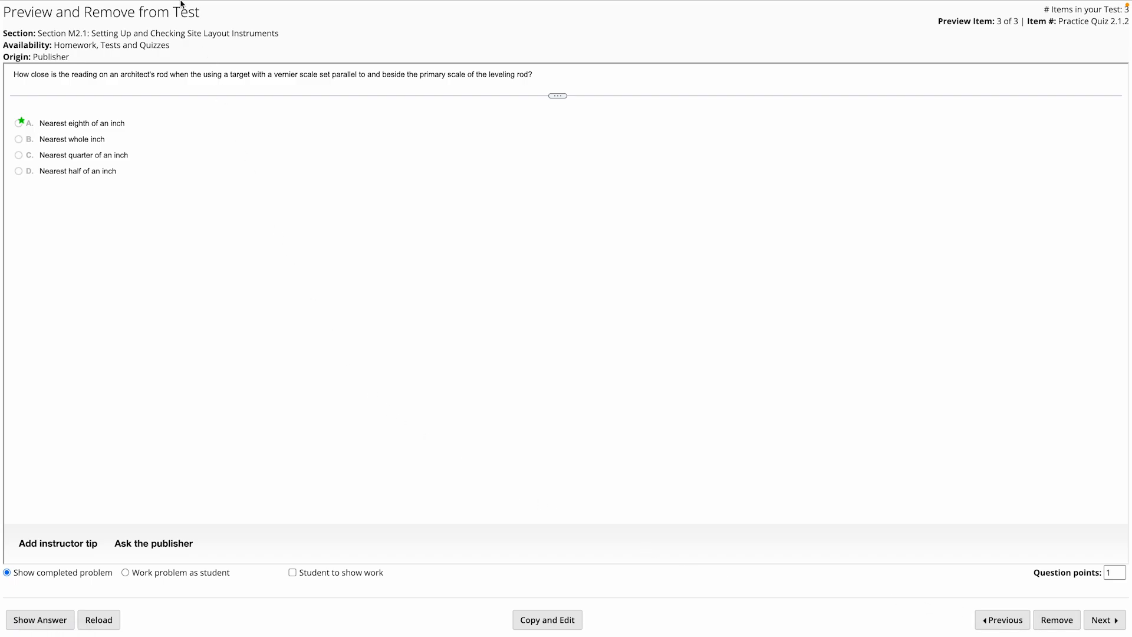
mouse_move(179, 4)
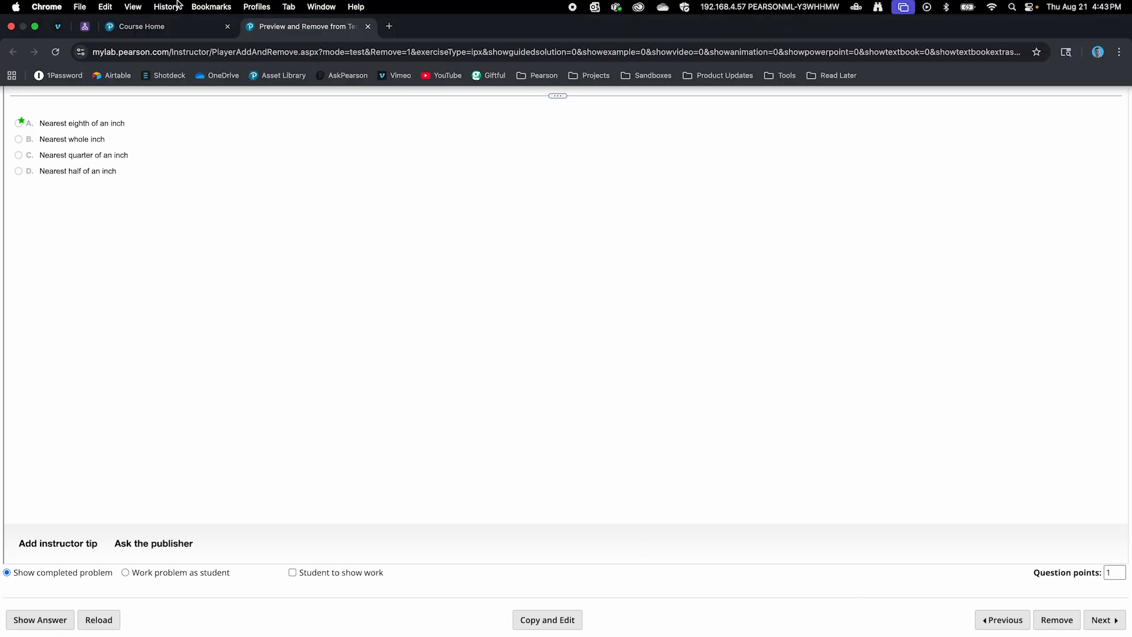
left_click(179, 32)
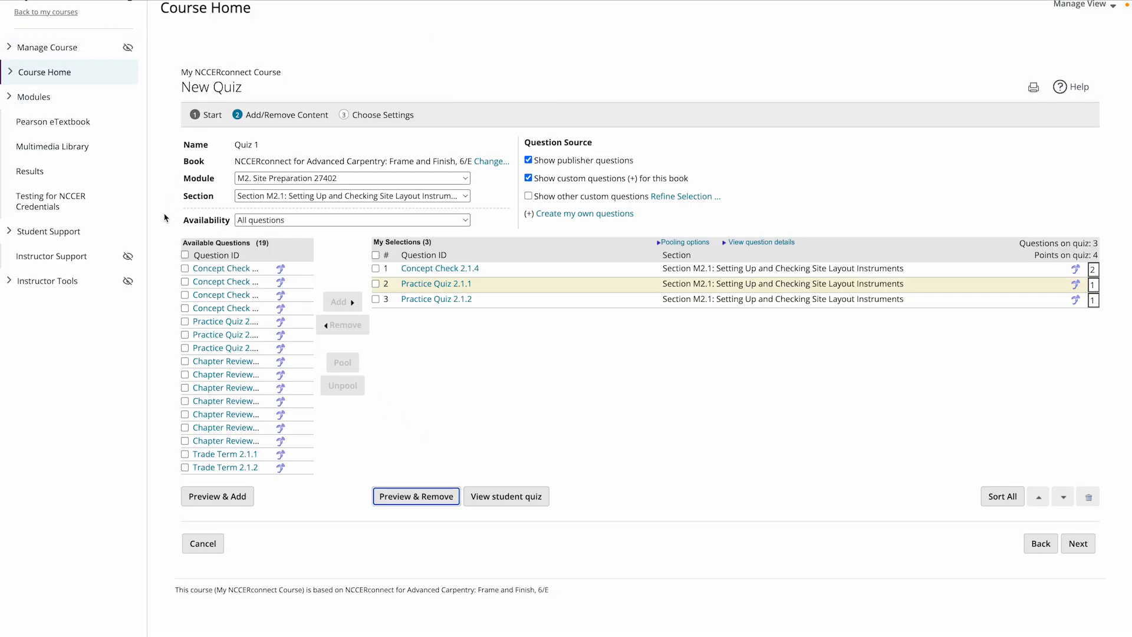
left_click(164, 218)
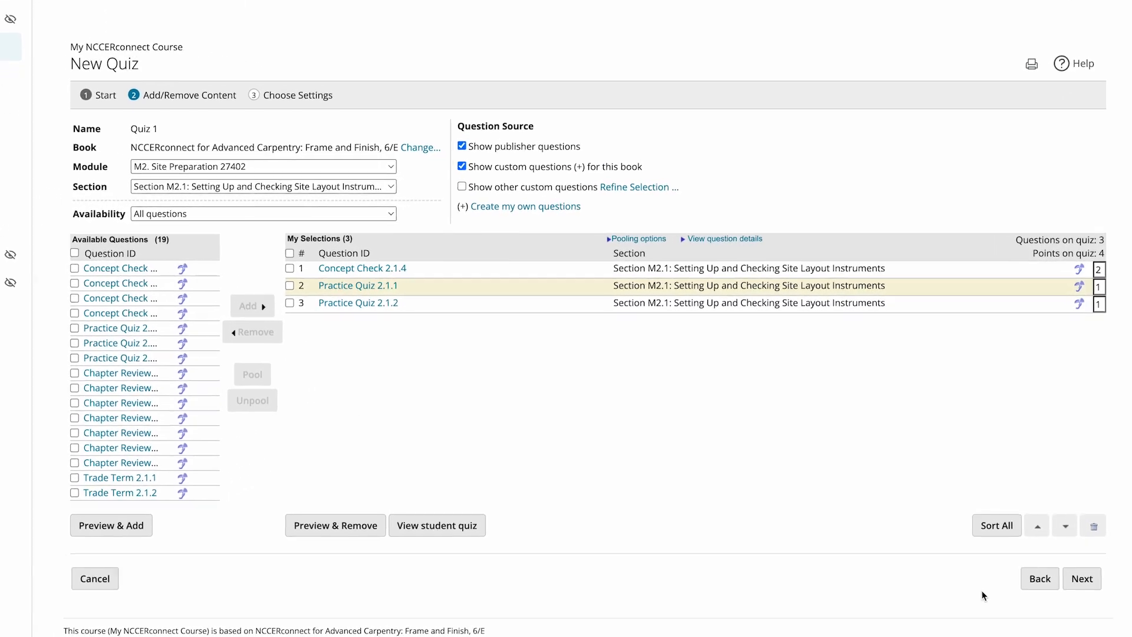
- Proceed to the quiz settings and set the due date to 08/29/2025
left_click(1074, 603)
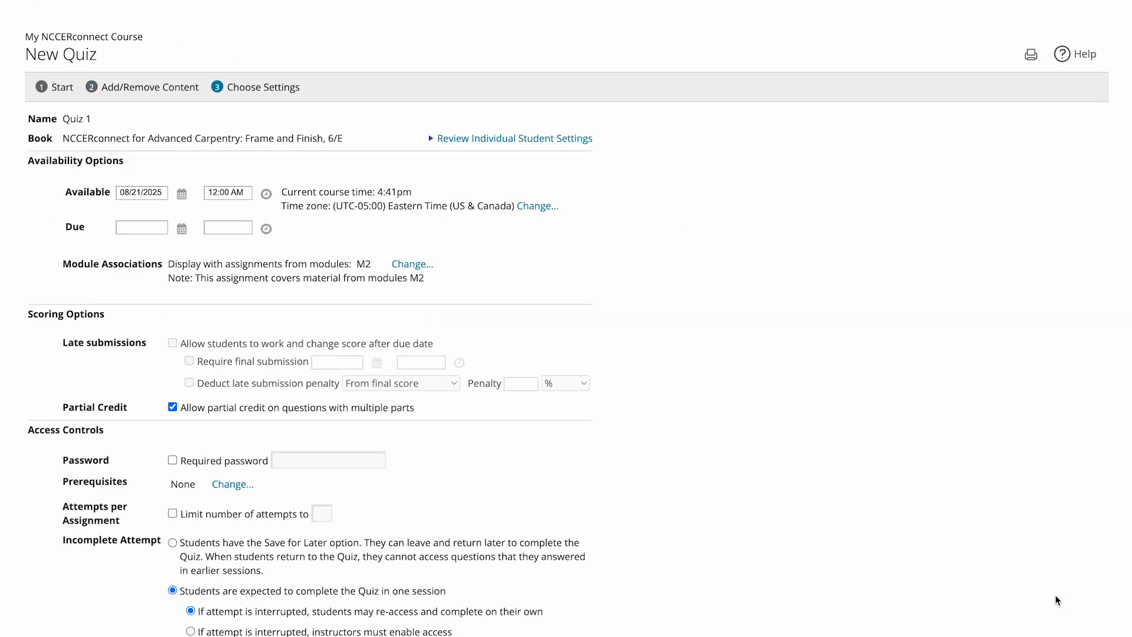
left_click(182, 230)
left_click(234, 335)
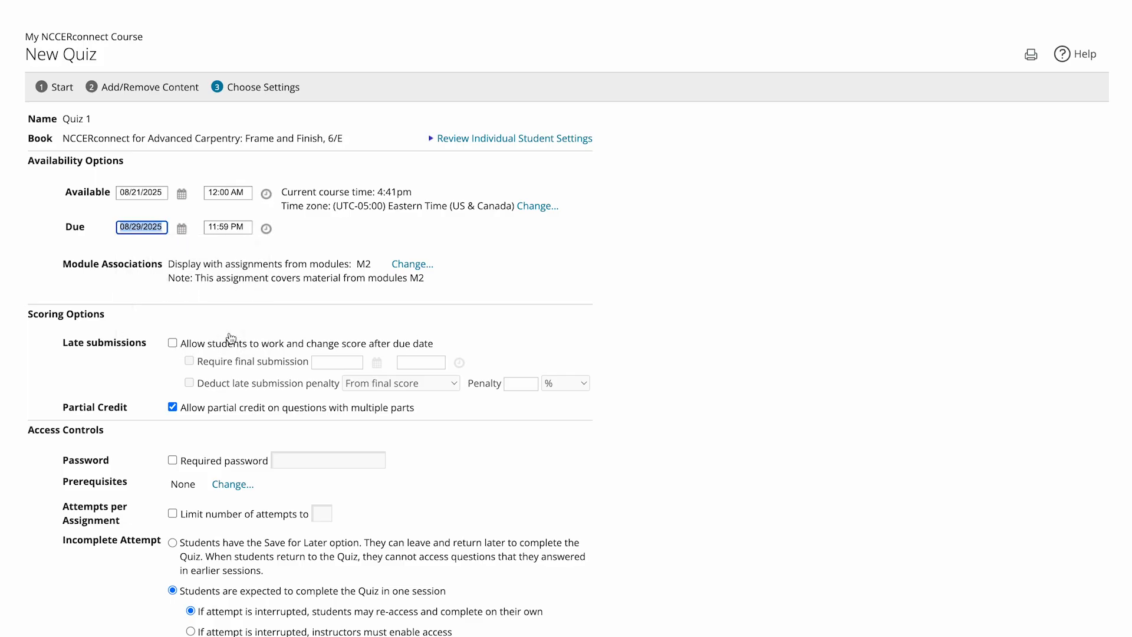
left_click(230, 311)
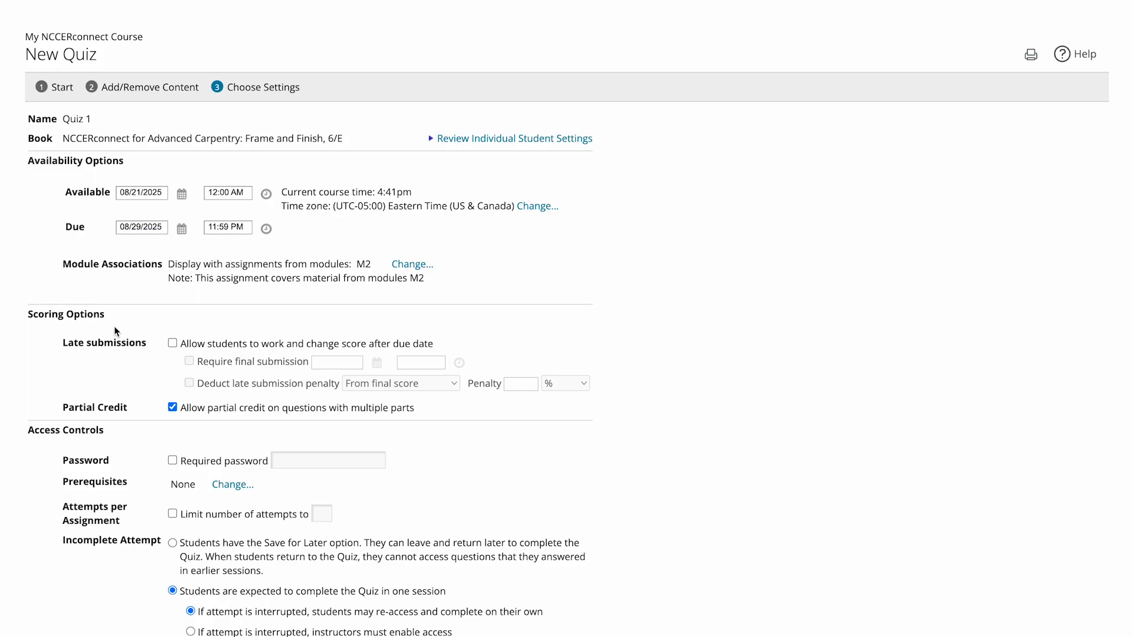
- Review the remaining scoring, access, presentation and review settings, and save and assign Quiz 1
scroll(116, 331, "down", 4)
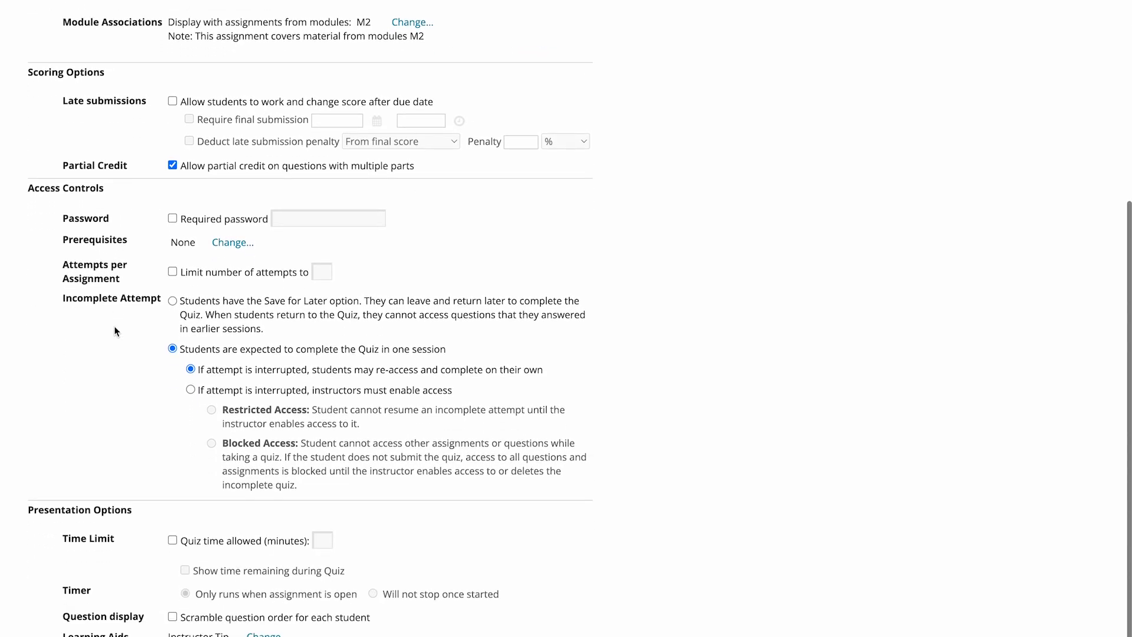
scroll(116, 331, "down", 5)
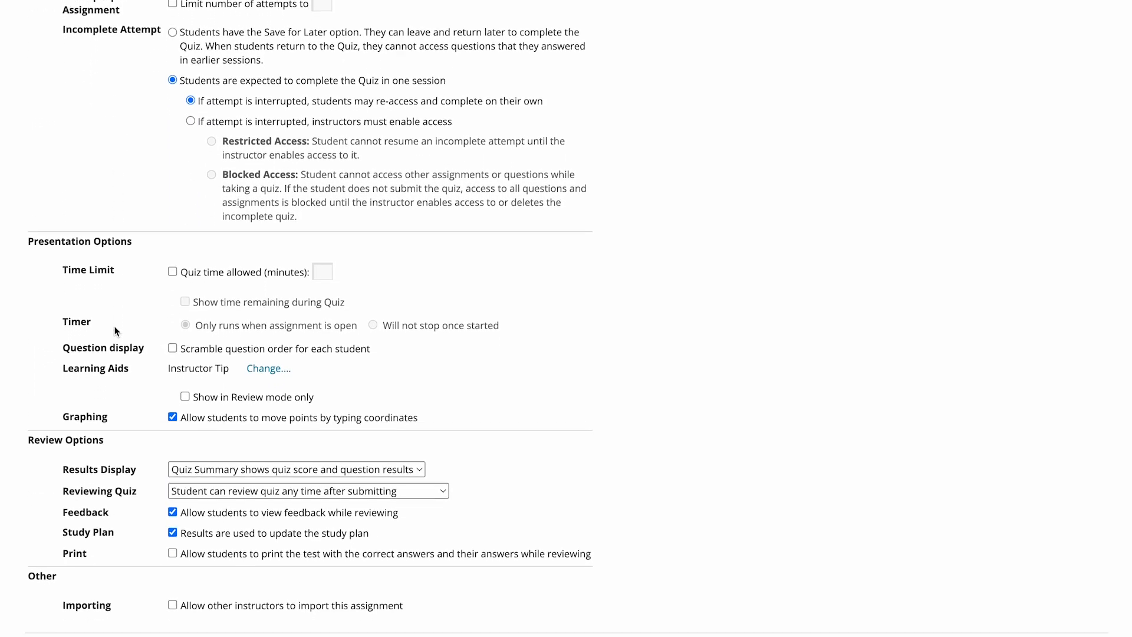
scroll(117, 331, "down", 2)
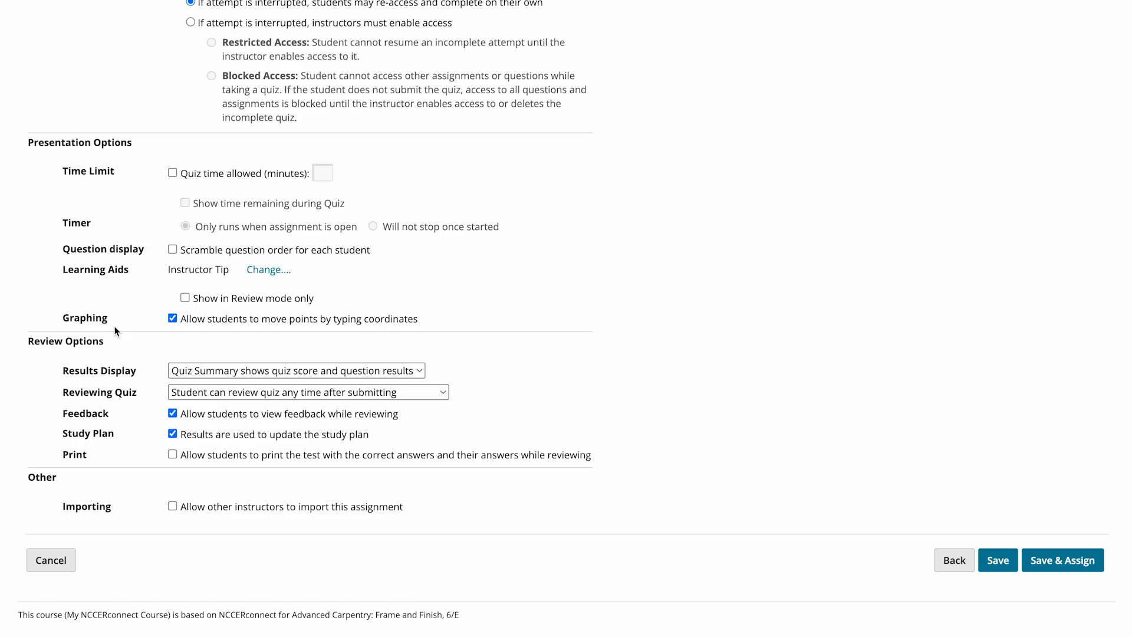
left_click(1062, 567)
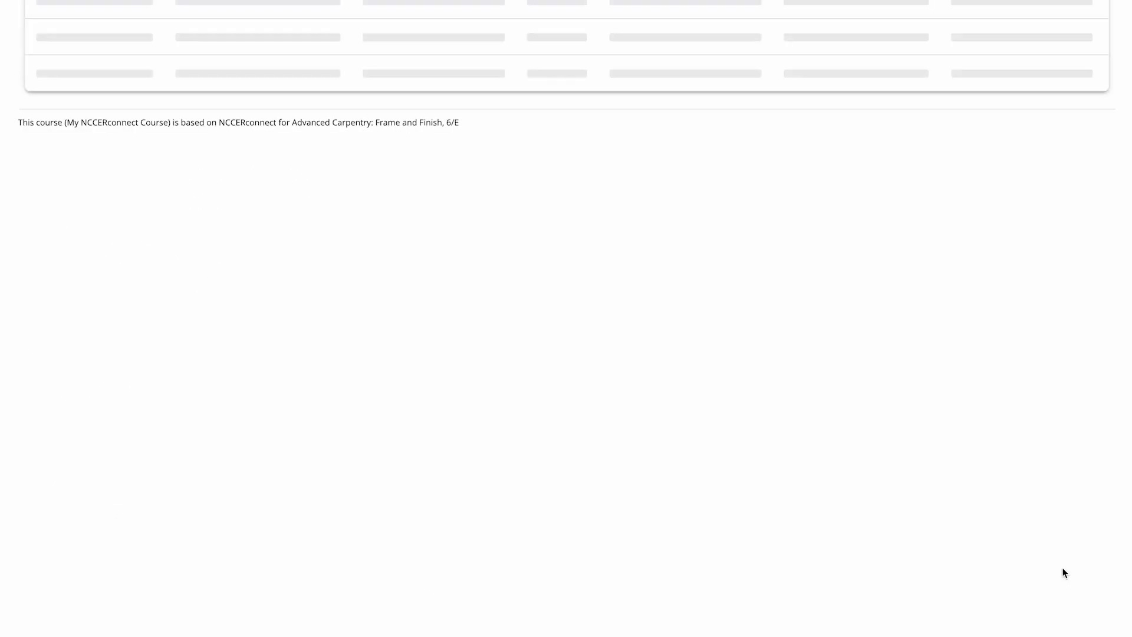
- Find the M12: Practice Quiz in the assignment list and open it for editing
scroll(1078, 523, "up", 1)
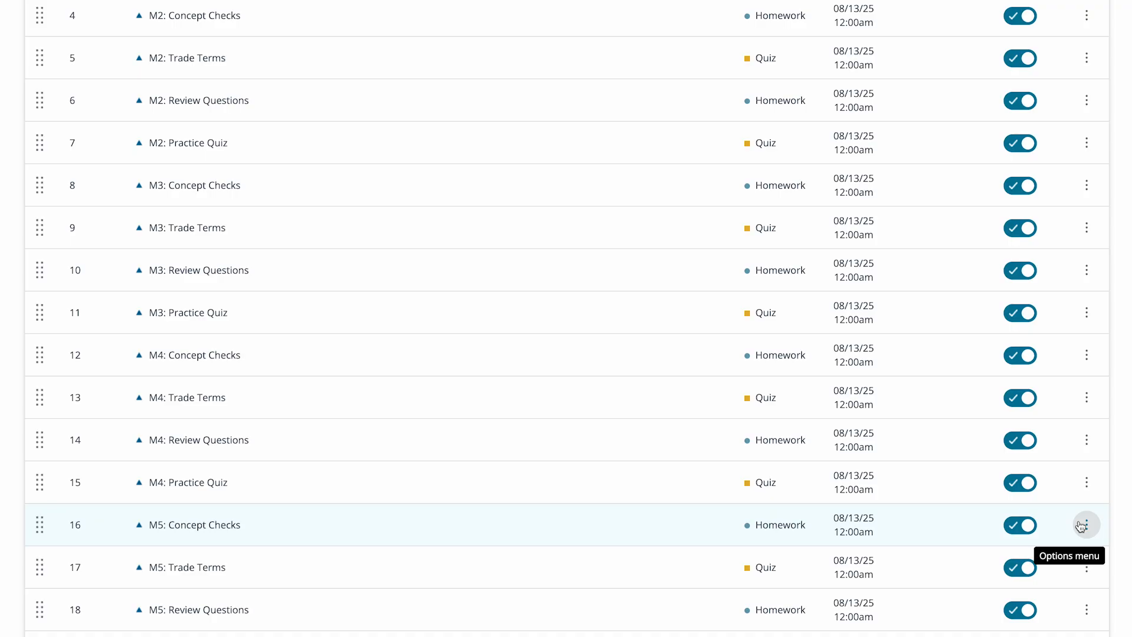
scroll(1080, 526, "down", 1)
scroll(1023, 560, "down", 3)
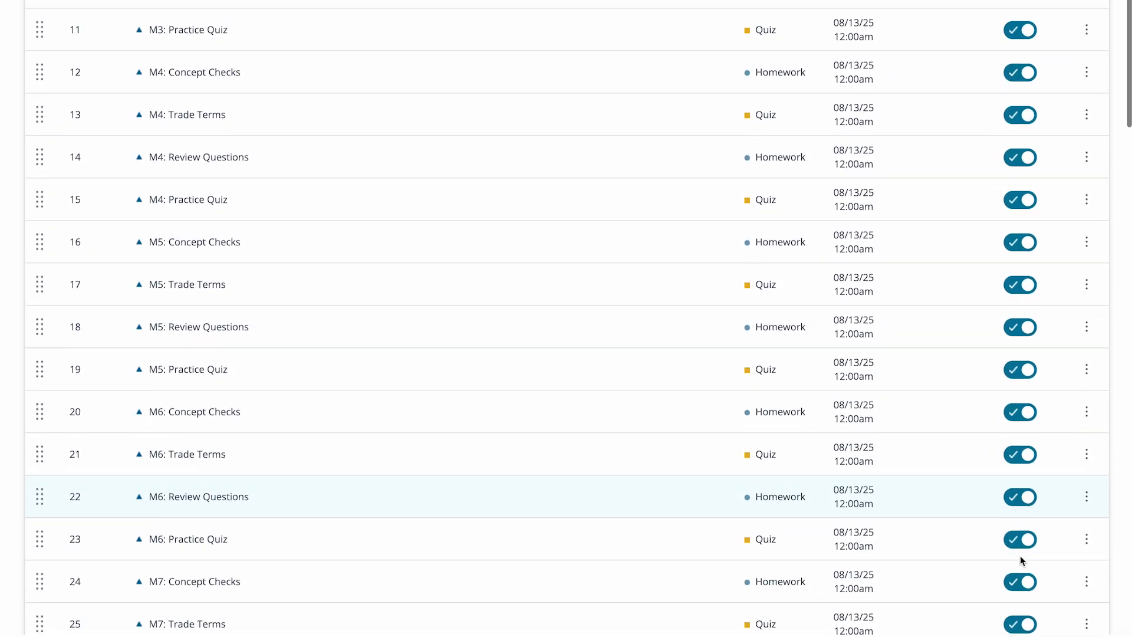
scroll(566, 312, "down", 15)
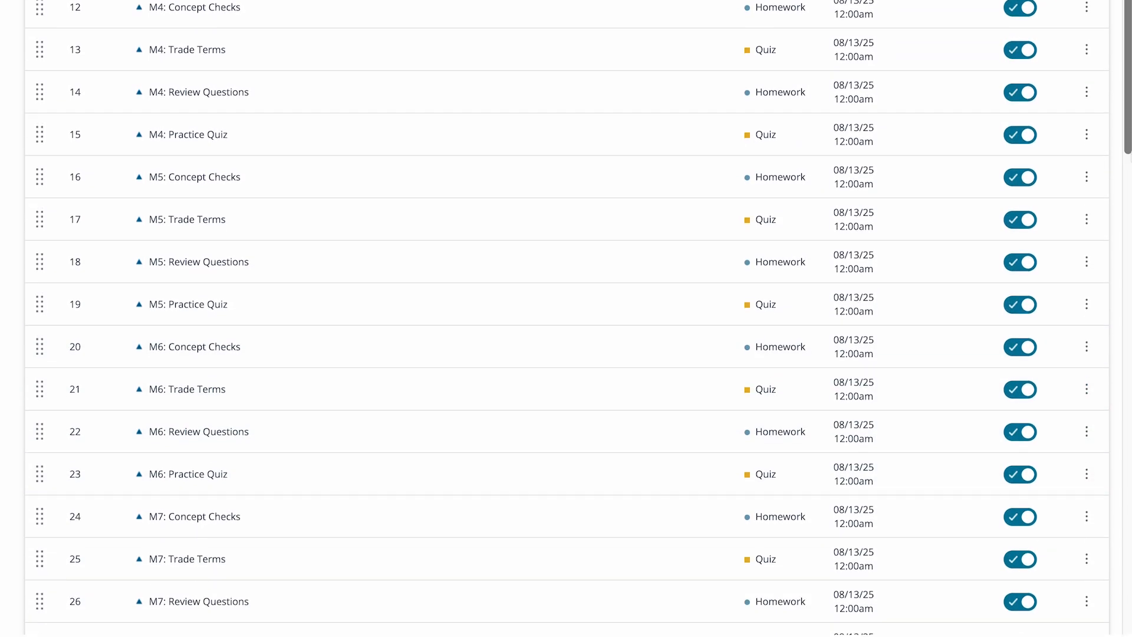
scroll(566, 318, "down", 3)
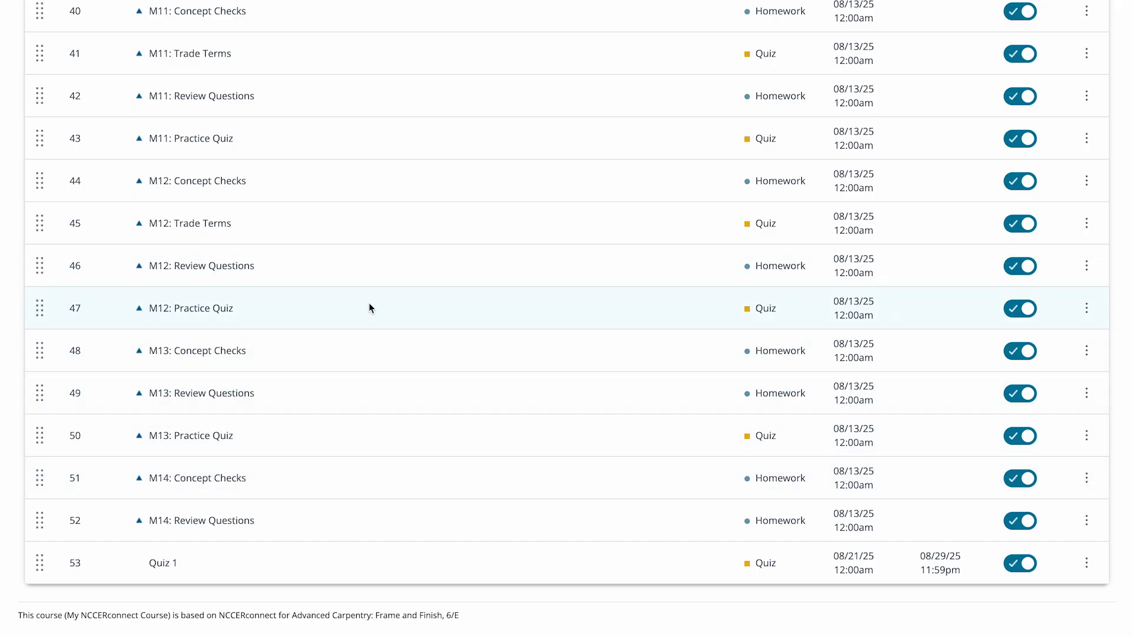
left_click(1089, 309)
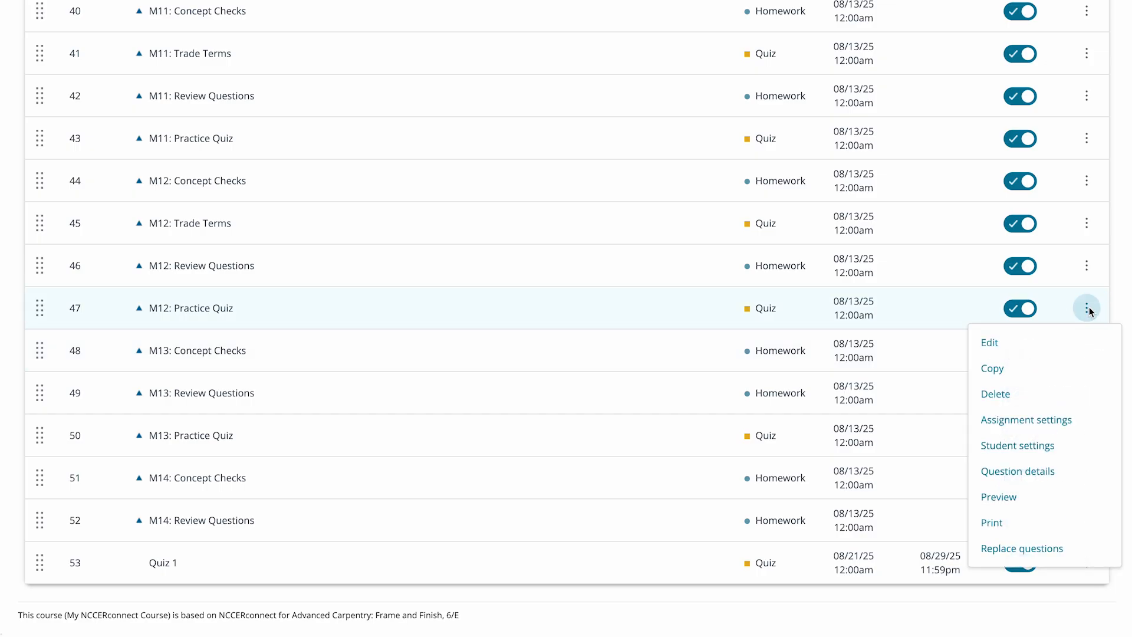
left_click(1012, 347)
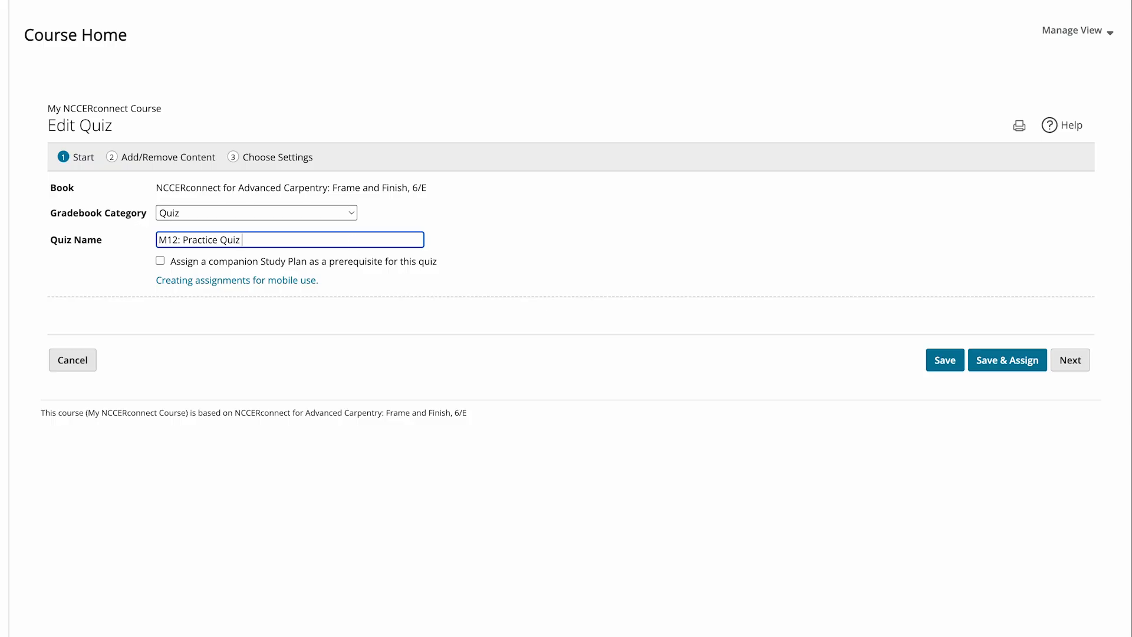
- Rename the quiz as "M12: Practice Quiz New" and proceed to its content selection
type("ew")
left_click(1068, 360)
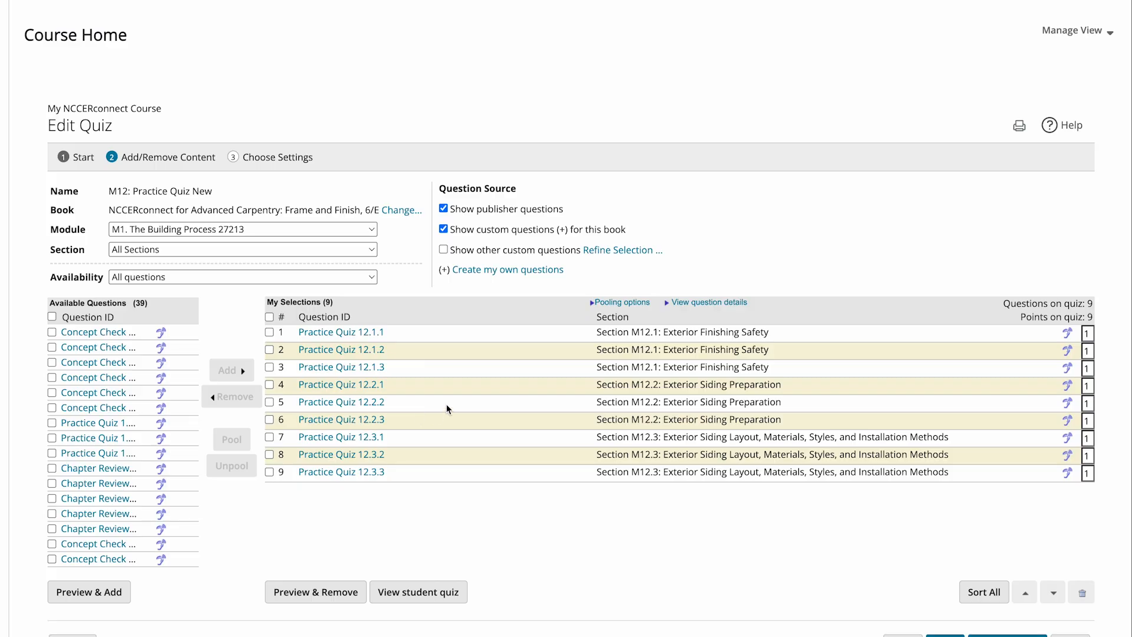
left_click(269, 332)
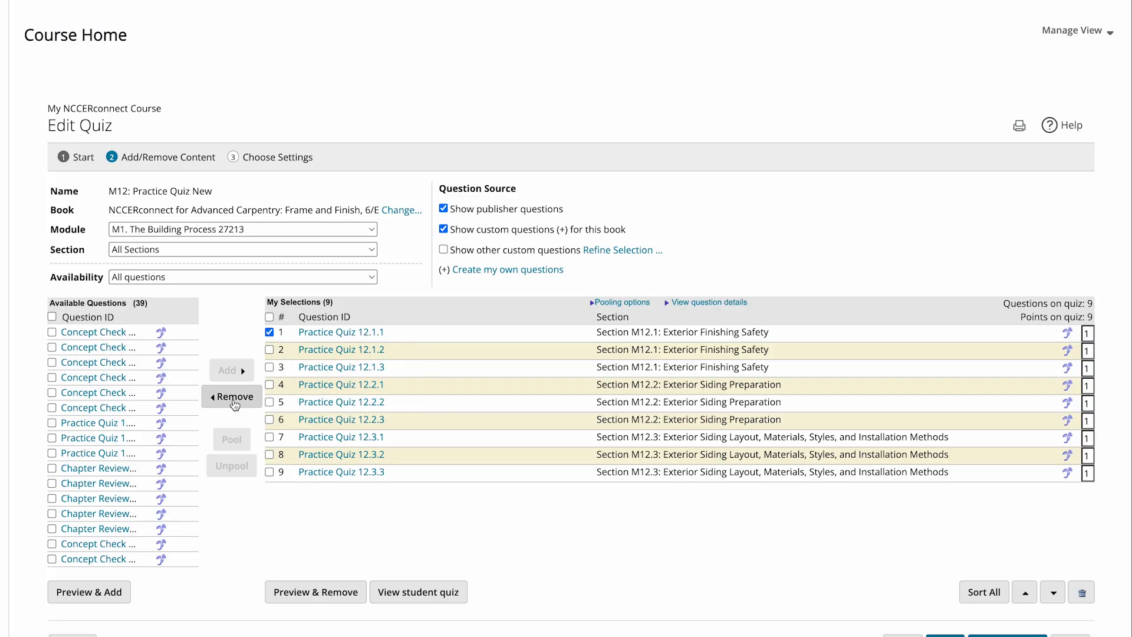
left_click(270, 332)
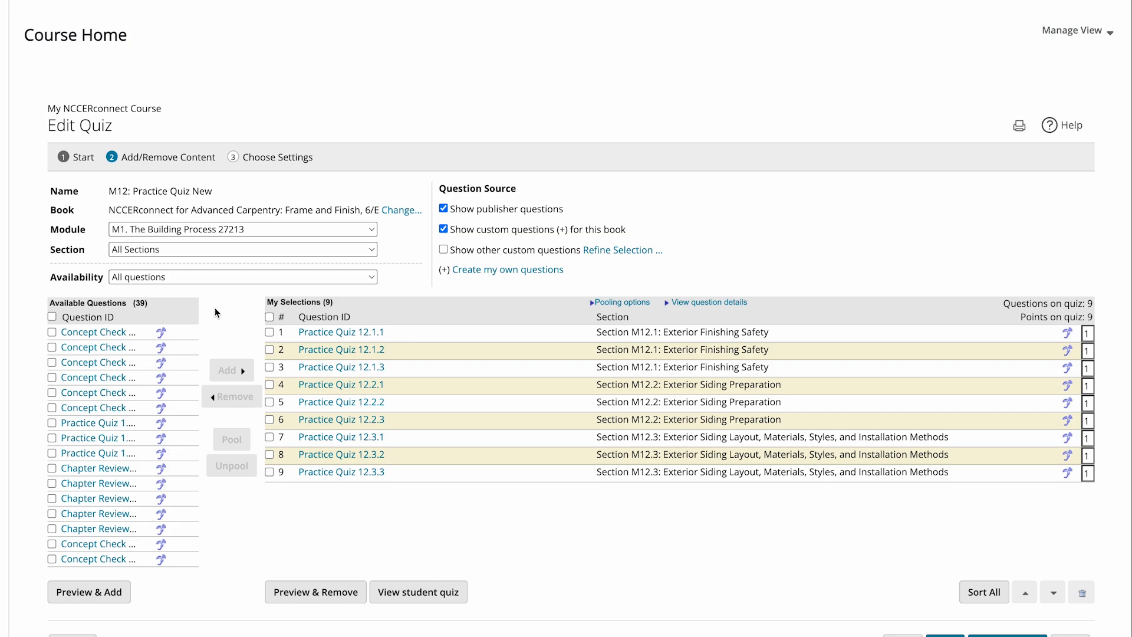
left_click(49, 332)
left_click(52, 332)
left_click(258, 230)
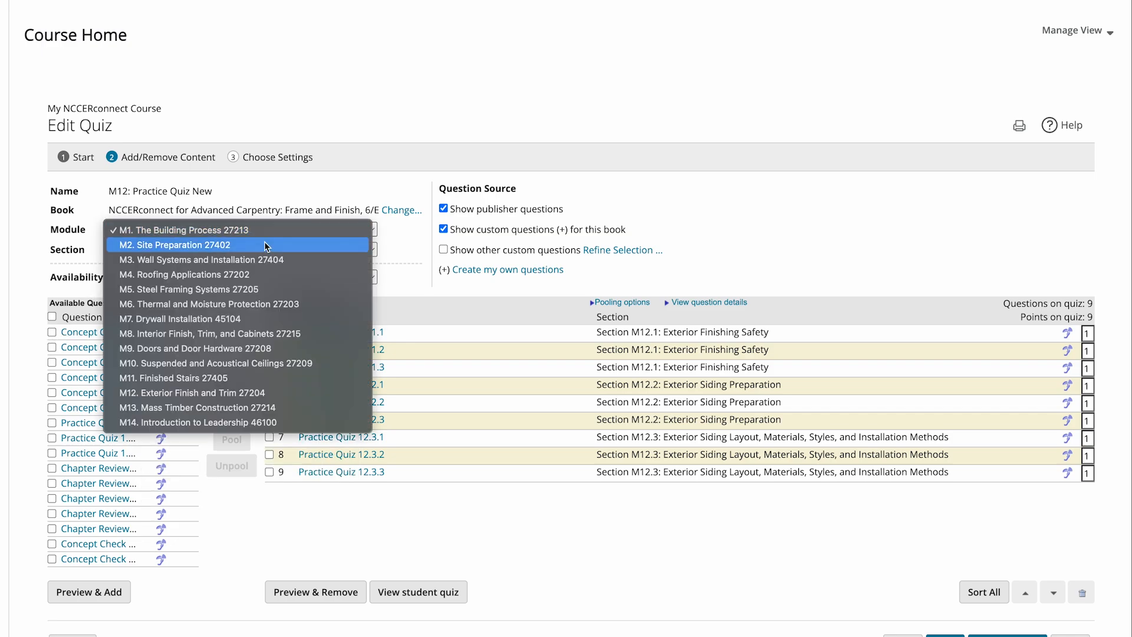
left_click(373, 243)
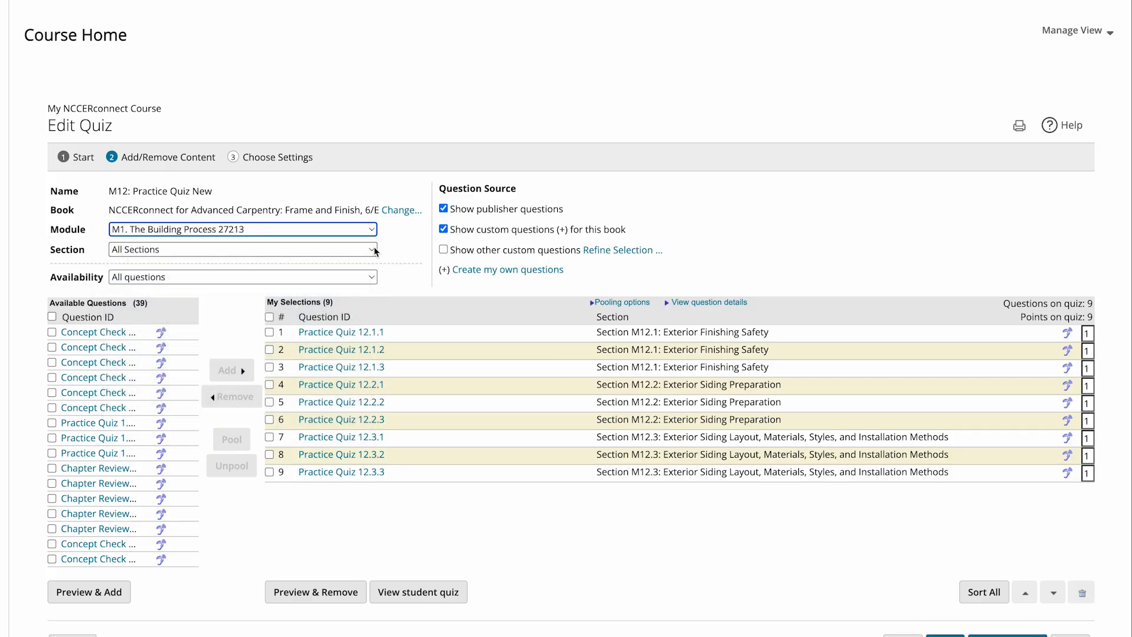
- Filter the available questions to Section M1.1: Codes and Standards and add Concept Check 1.1.1 and 1.1.2 to the quiz
left_click(374, 248)
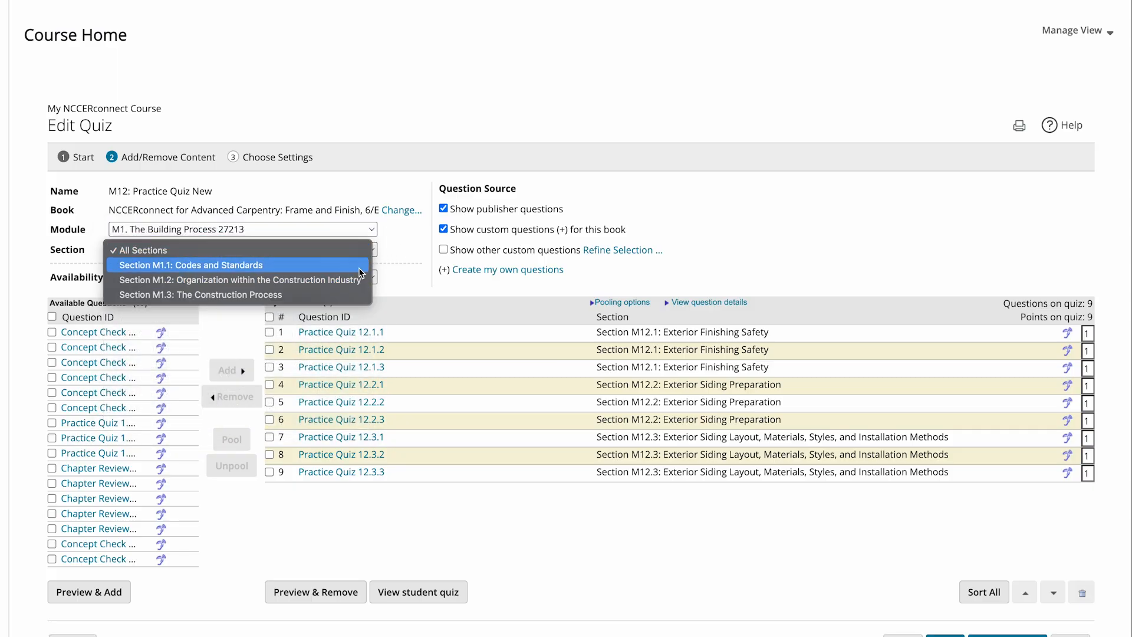
left_click(360, 269)
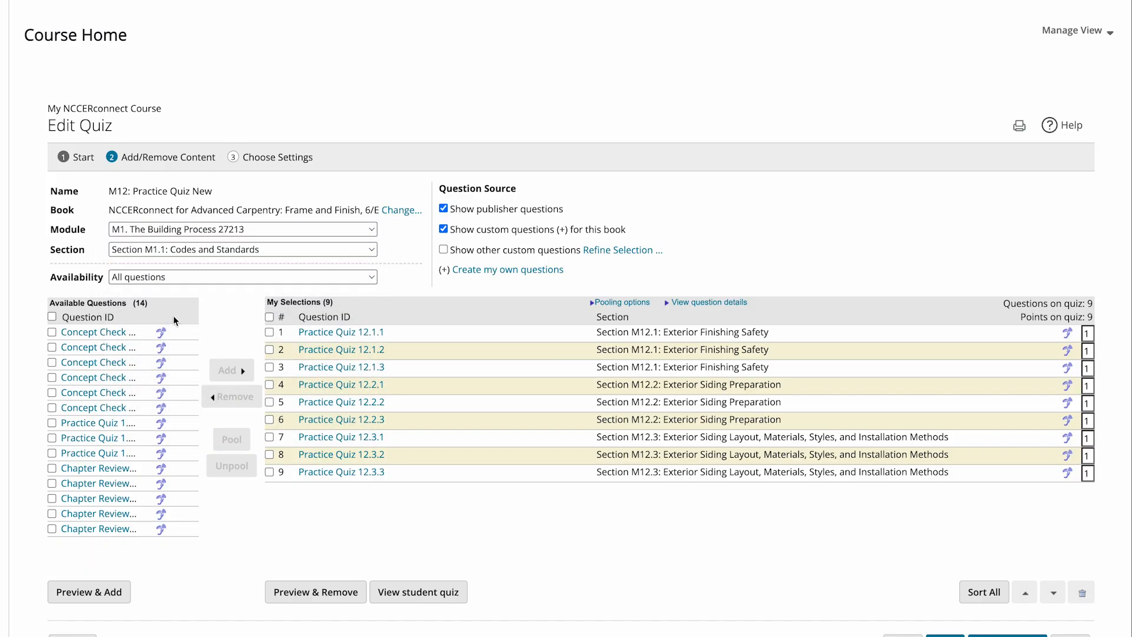
left_click(52, 332)
left_click(52, 347)
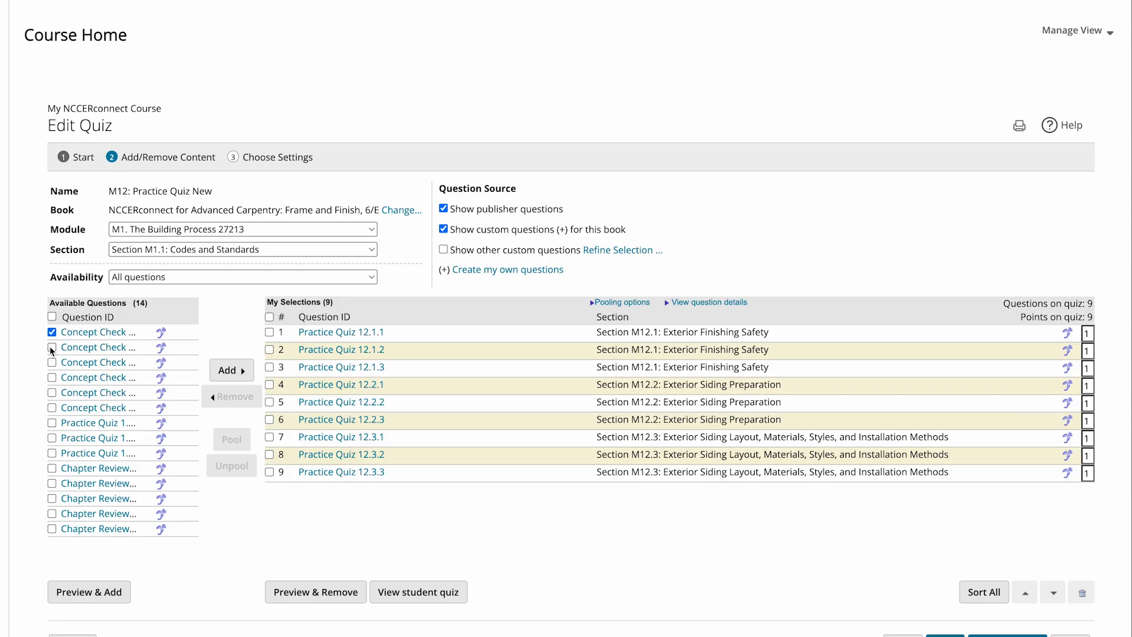
left_click(233, 377)
- Proceed to the quiz settings and set the due date of M12: Practice Quiz New to 08/28/2025
scroll(232, 380, "down", 1)
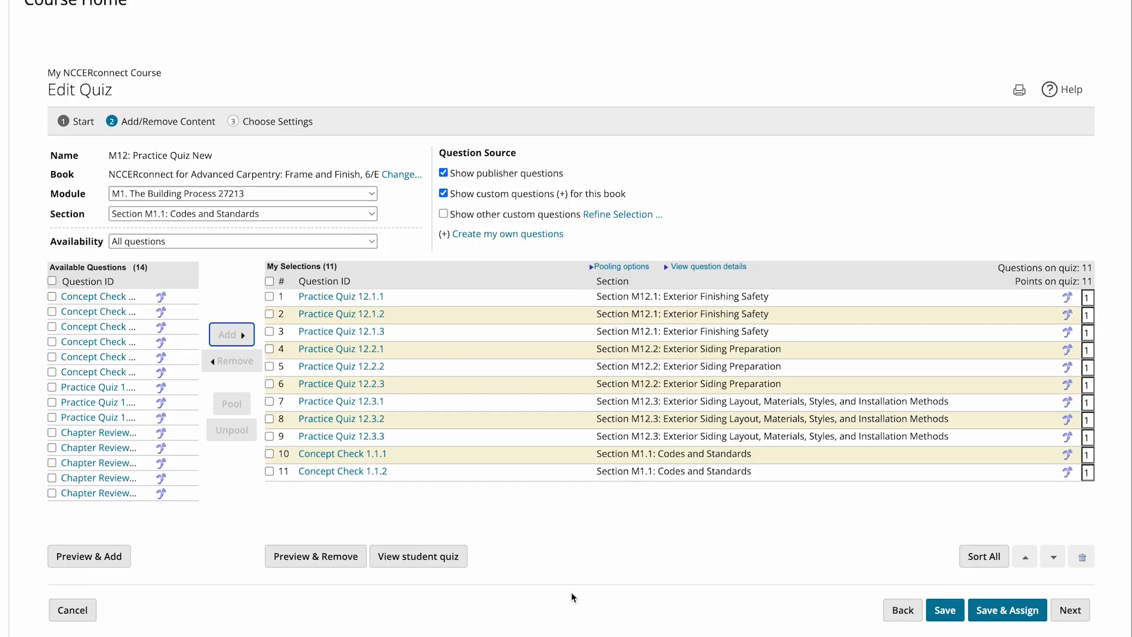
left_click(1059, 615)
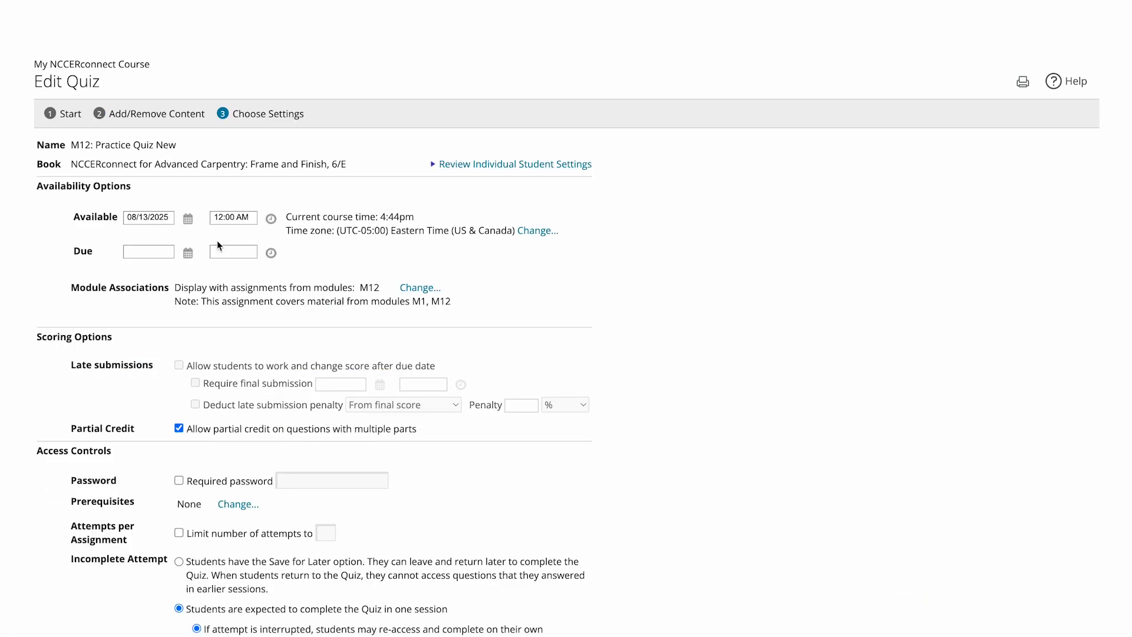
left_click(190, 253)
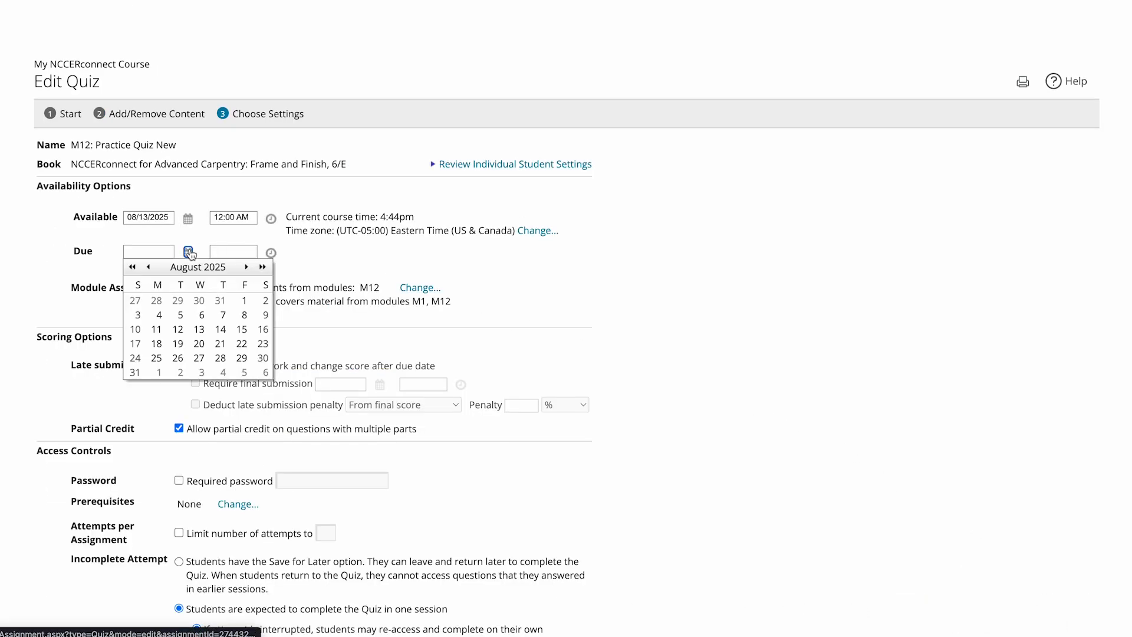
left_click(221, 359)
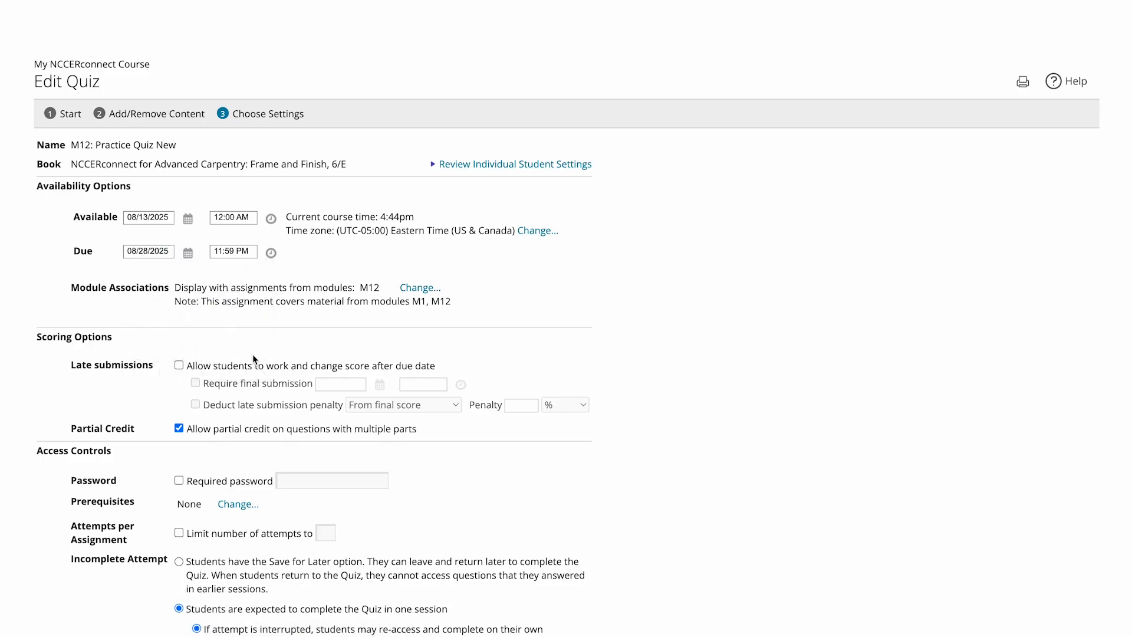
- Review the remaining settings of M12: Practice Quiz New, and save and assign the edited quiz
scroll(252, 353, "down", 2)
scroll(254, 357, "down", 6)
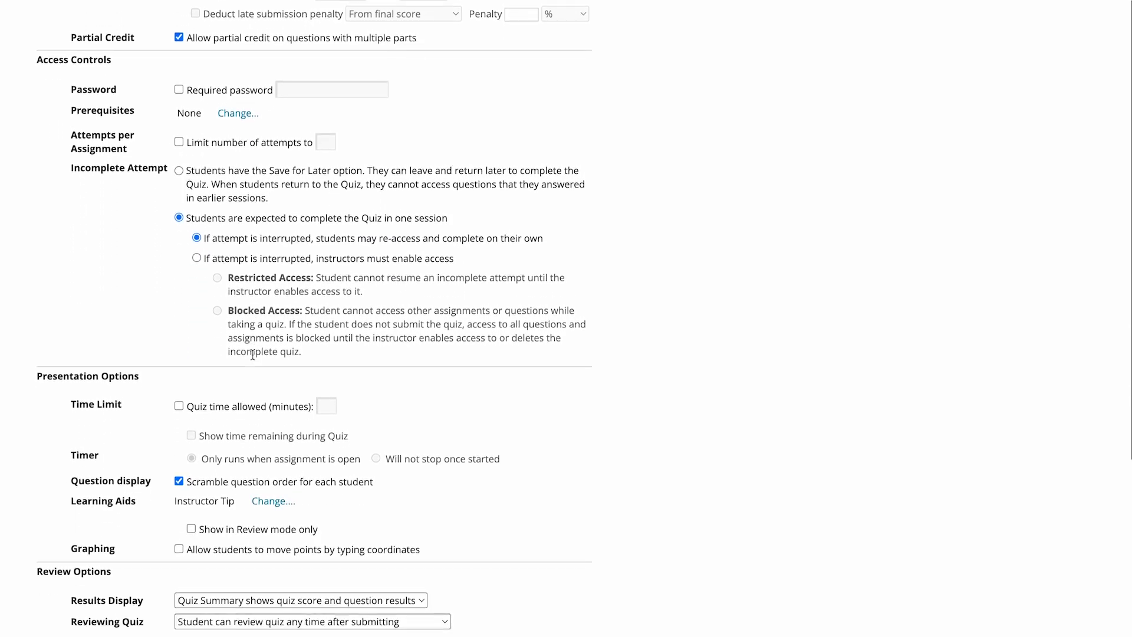
scroll(252, 354, "down", 3)
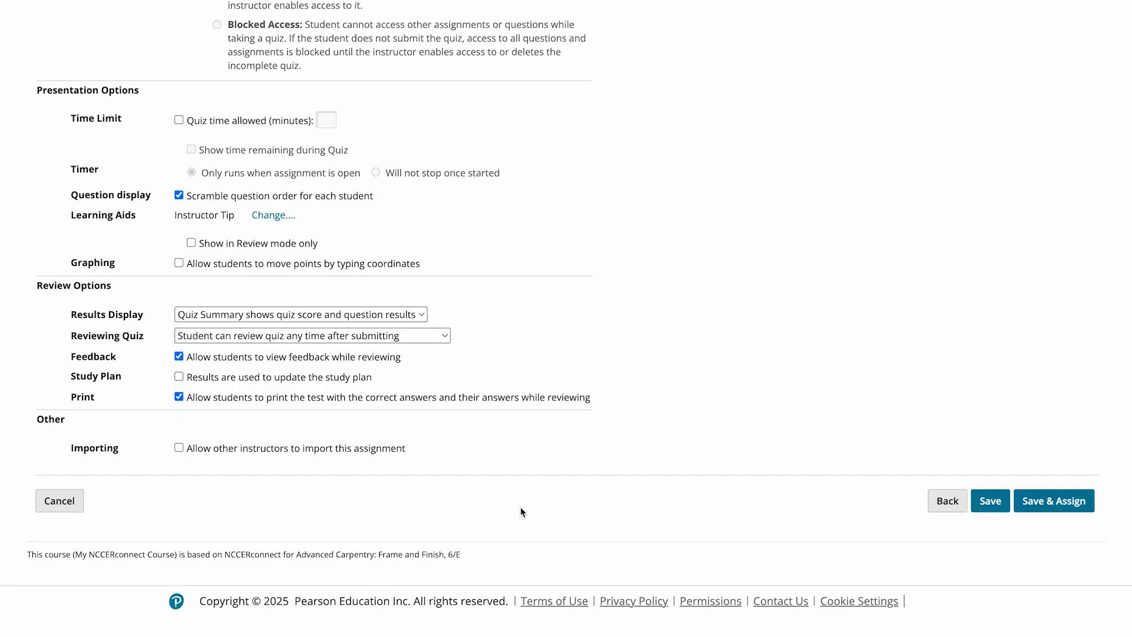
left_click(1026, 508)
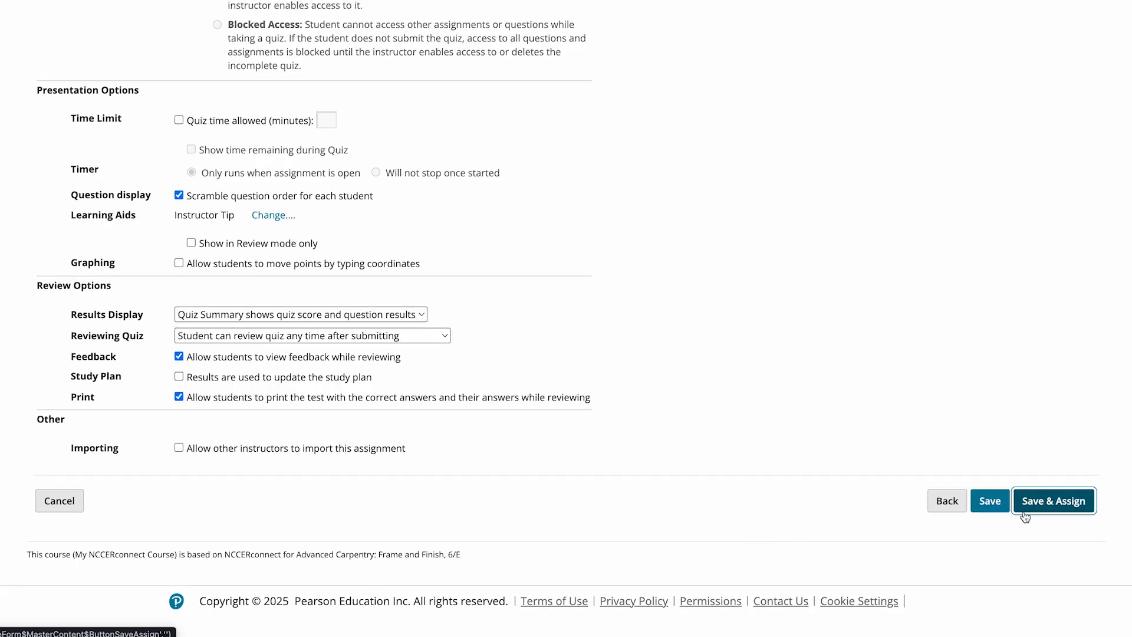